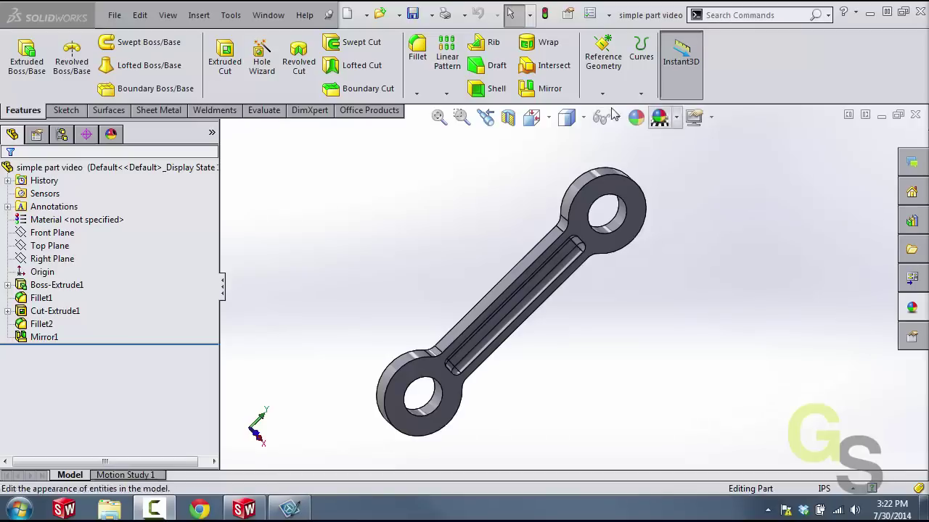
- Display the part's mass properties: 0.04 lb/in³ density, 0.25 lb mass, 6.92 in³ volume
click(230, 16)
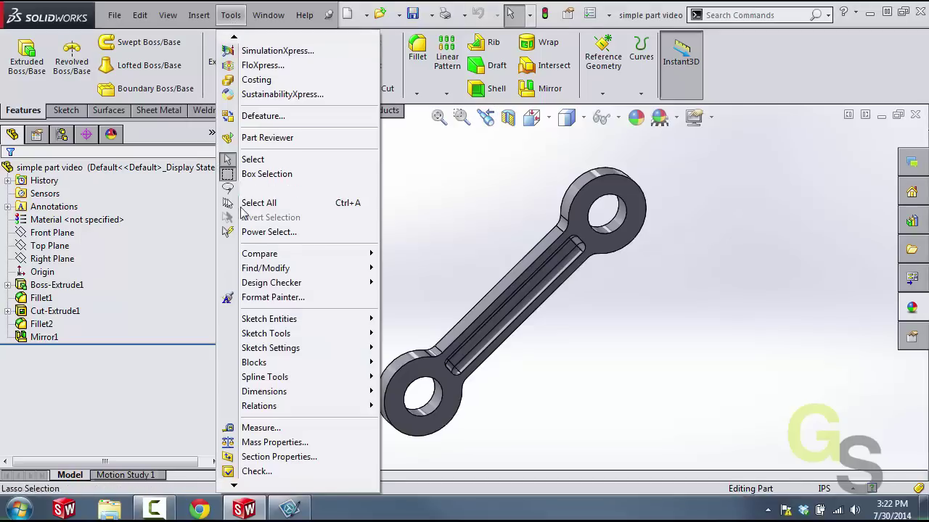
click(262, 446)
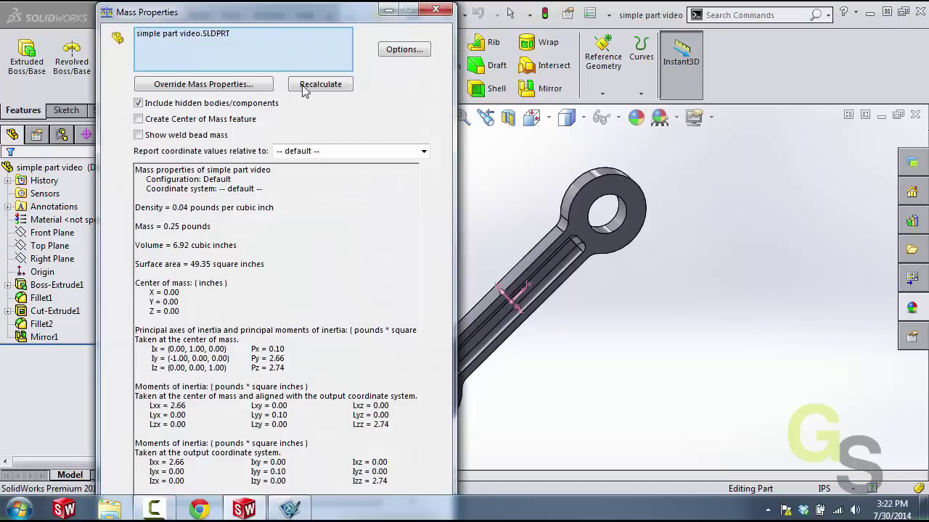
drag(295, 20, 309, 22)
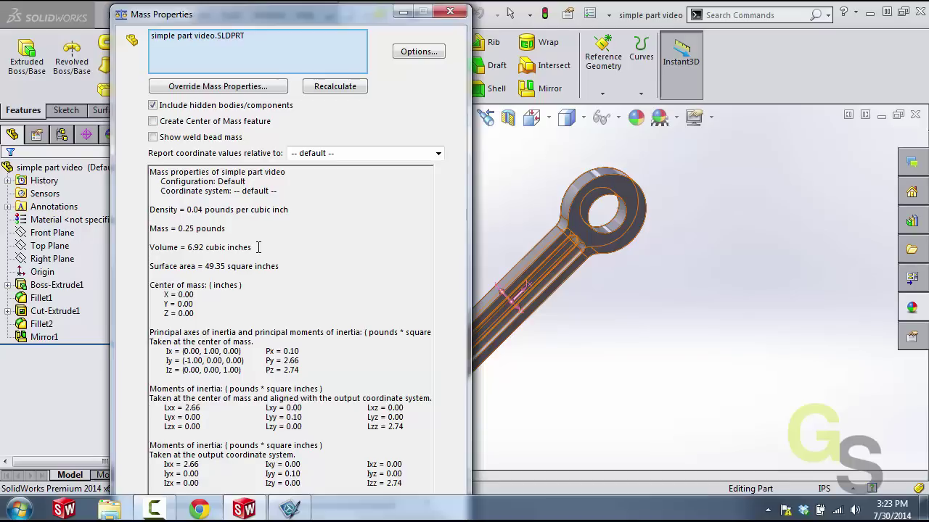
- Close the mass report and enable the SolidWorks Simulation add-in from Options > Add-Ins
click(450, 16)
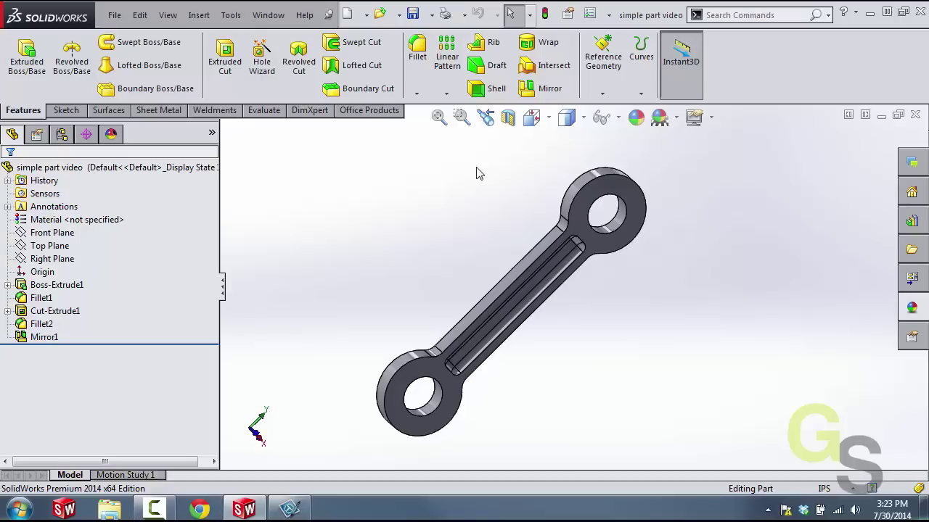
click(609, 15)
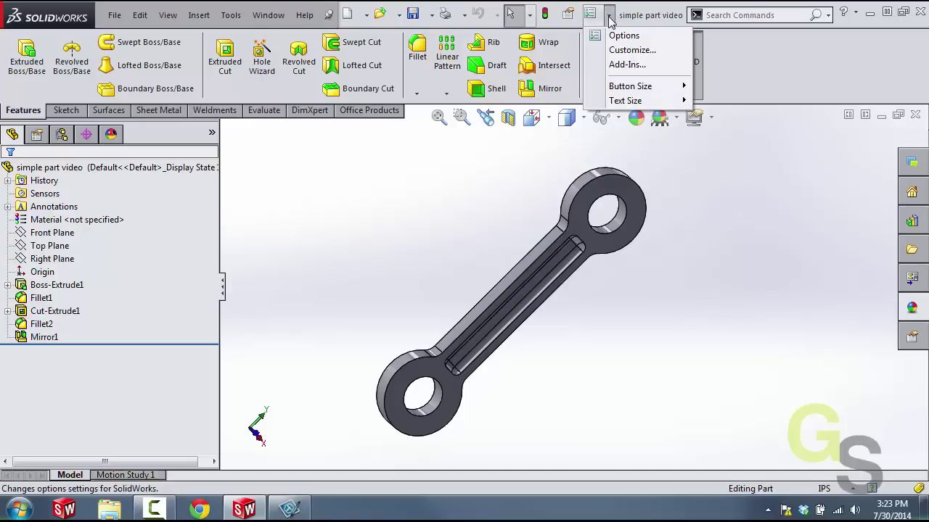
click(615, 66)
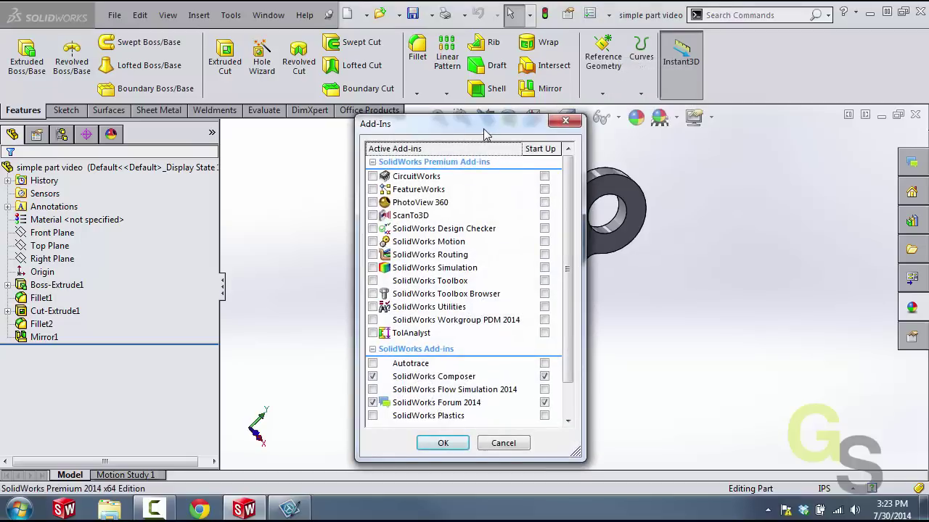
drag(487, 131, 485, 98)
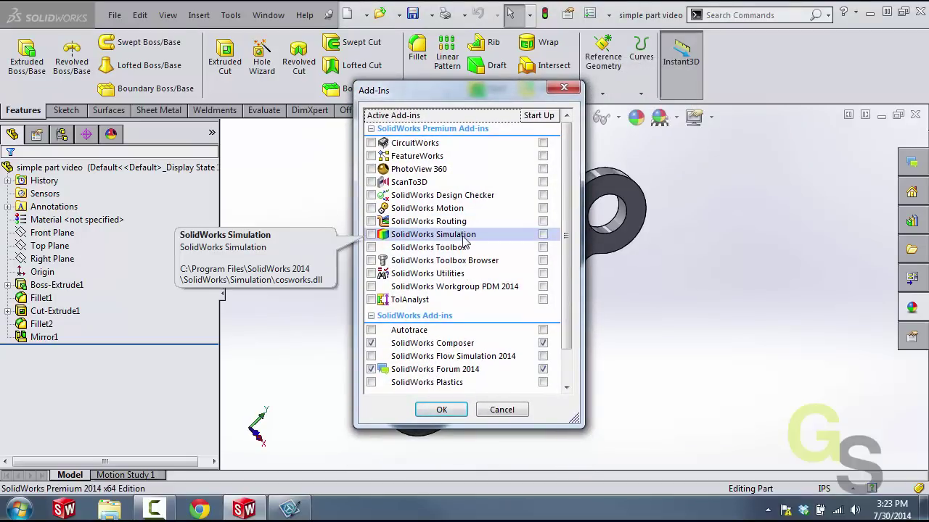
click(371, 235)
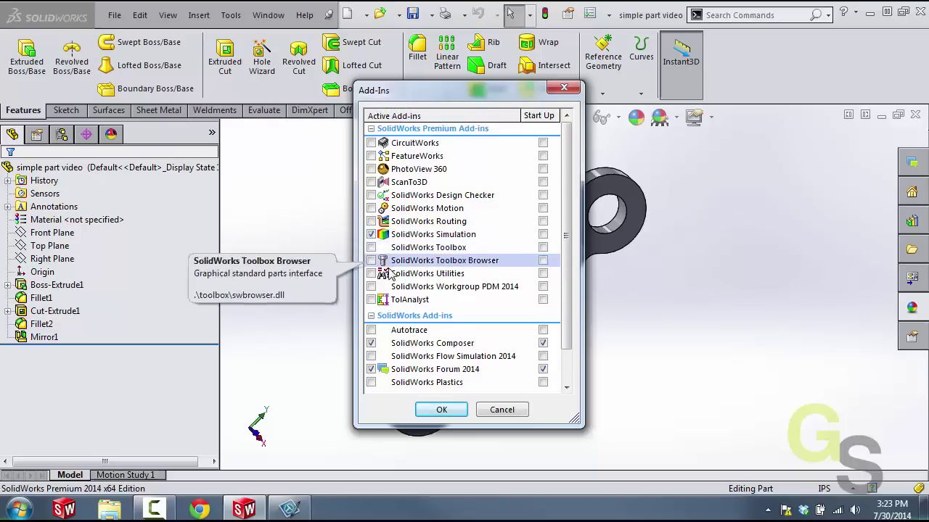
click(424, 410)
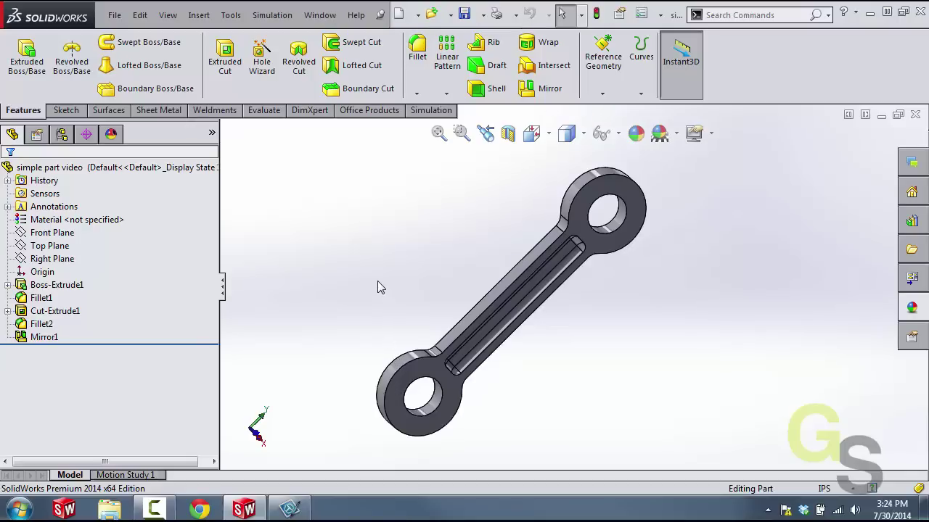
- Create a new Static study named 'Simple Simulation' through the Study Advisor
click(421, 114)
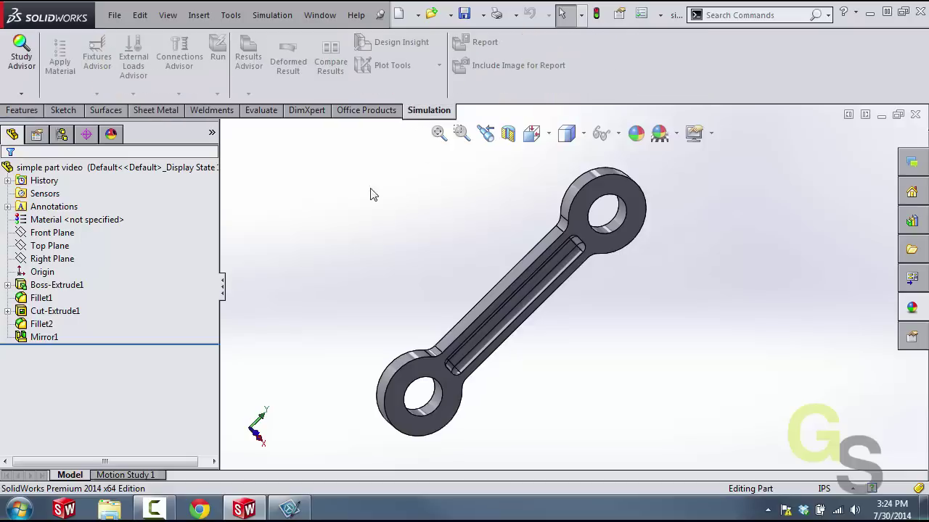
click(23, 97)
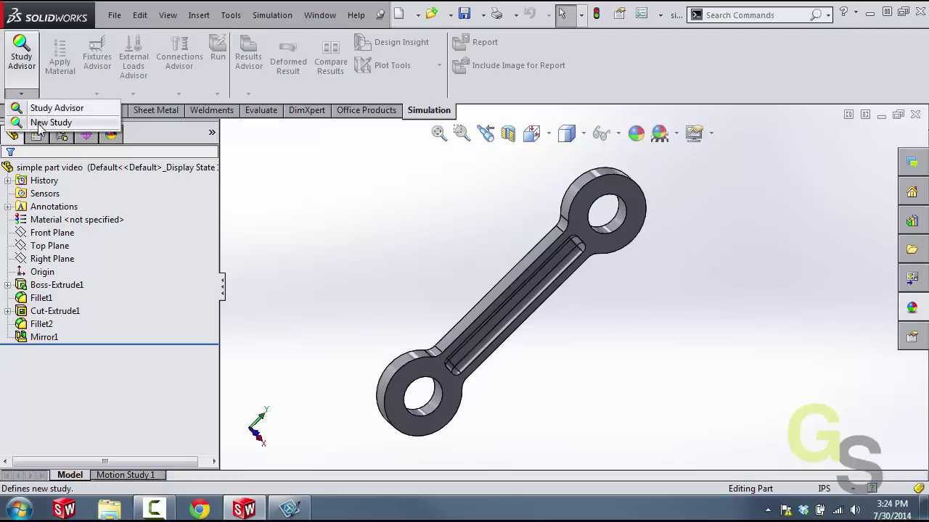
click(38, 126)
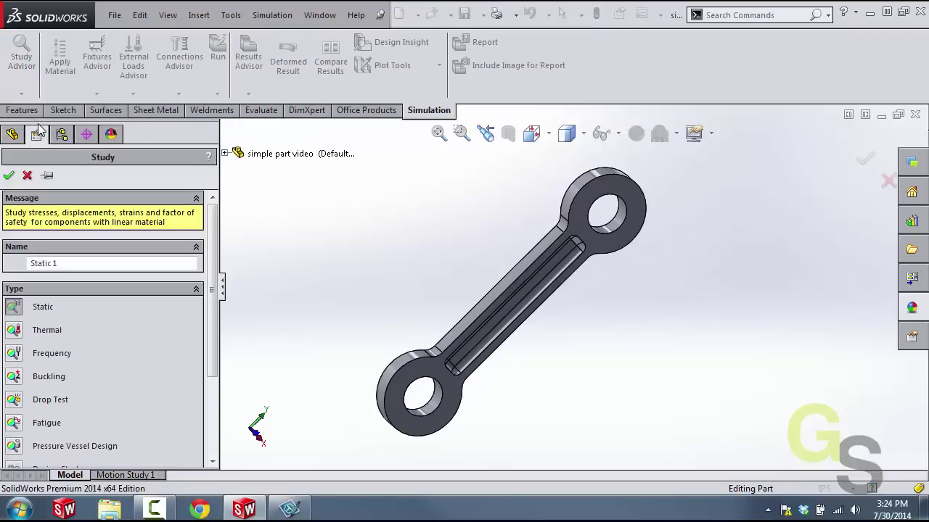
double_click(76, 263)
text(Simple Simulation)
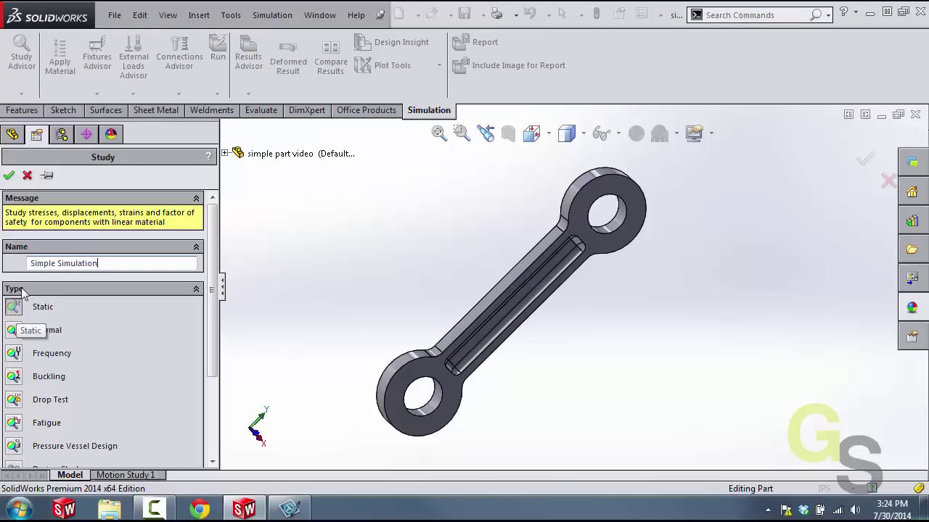
click(9, 177)
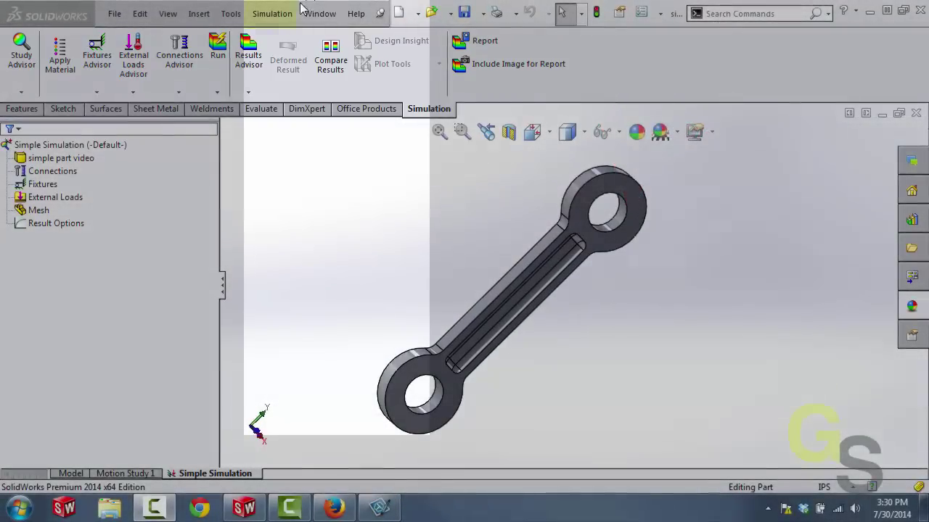
click(274, 14)
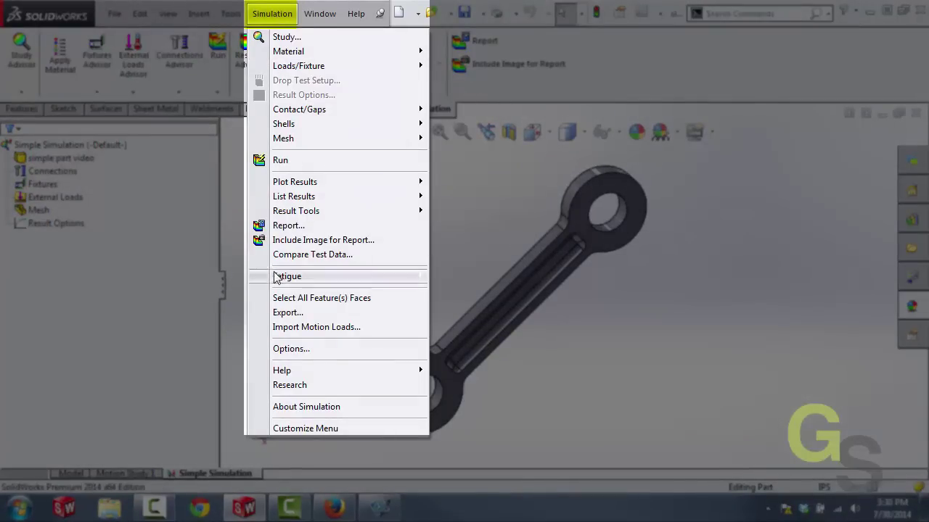
click(244, 269)
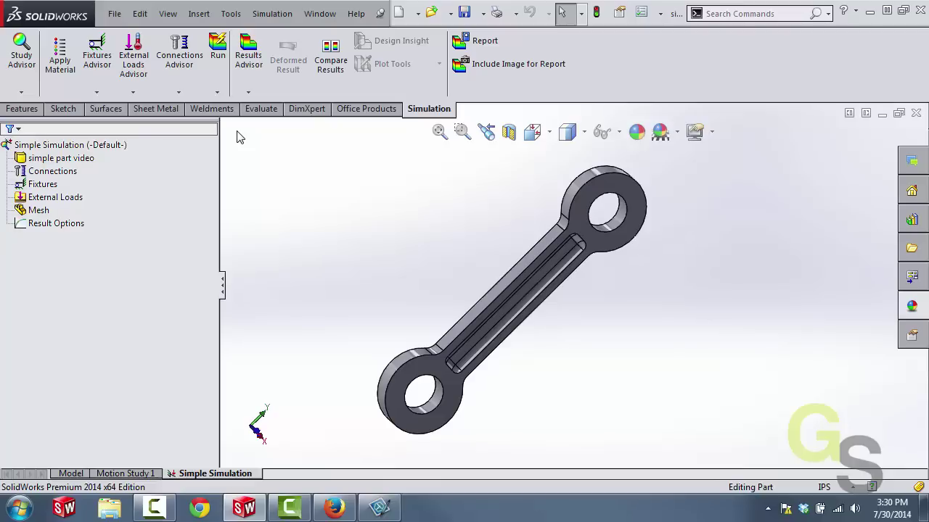
click(196, 146)
click(202, 159)
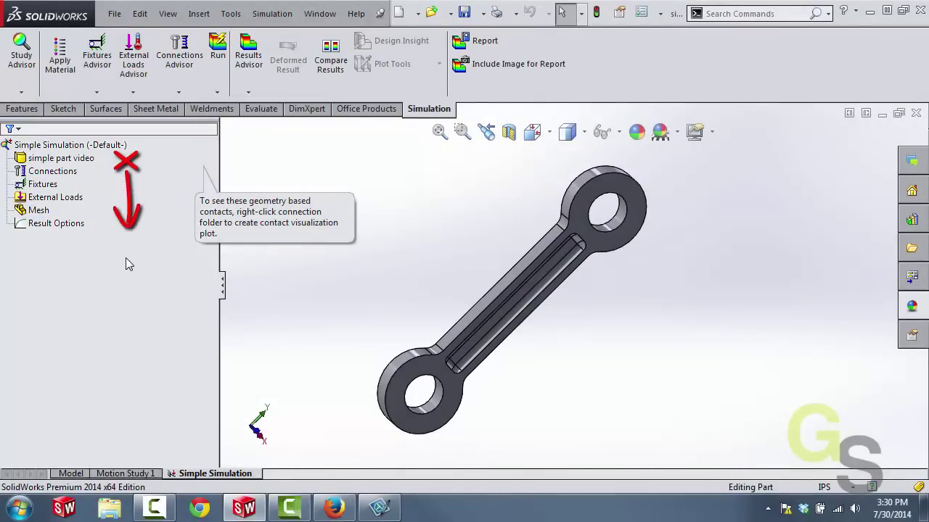
click(104, 219)
click(72, 211)
click(51, 172)
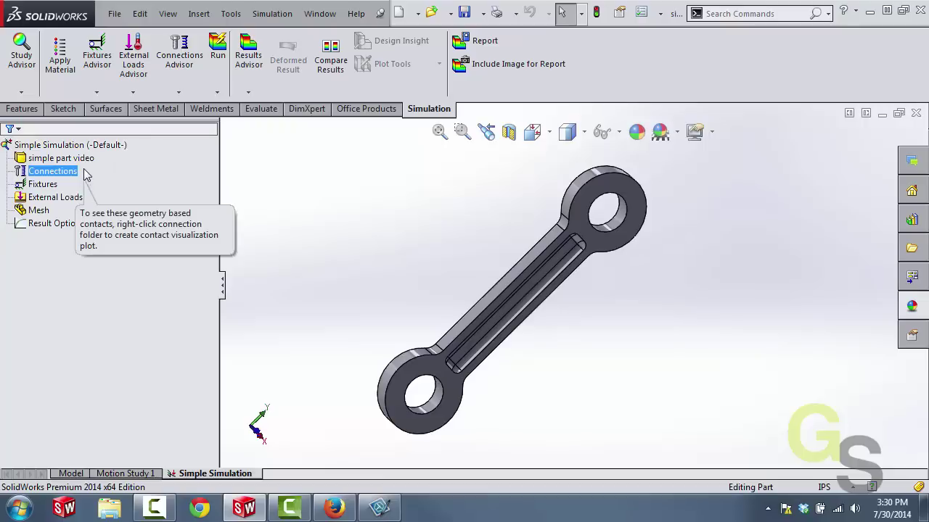
click(63, 186)
click(61, 196)
click(71, 240)
click(97, 207)
click(98, 173)
click(93, 160)
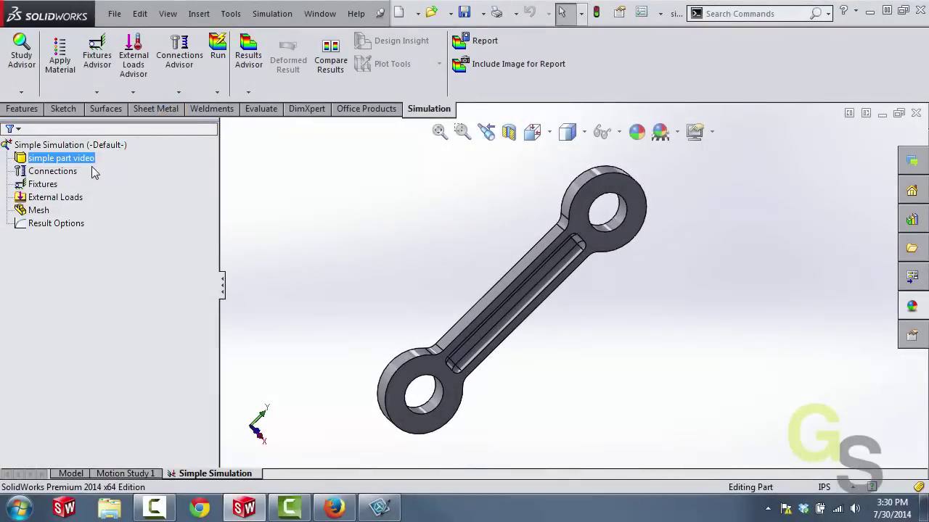
click(84, 174)
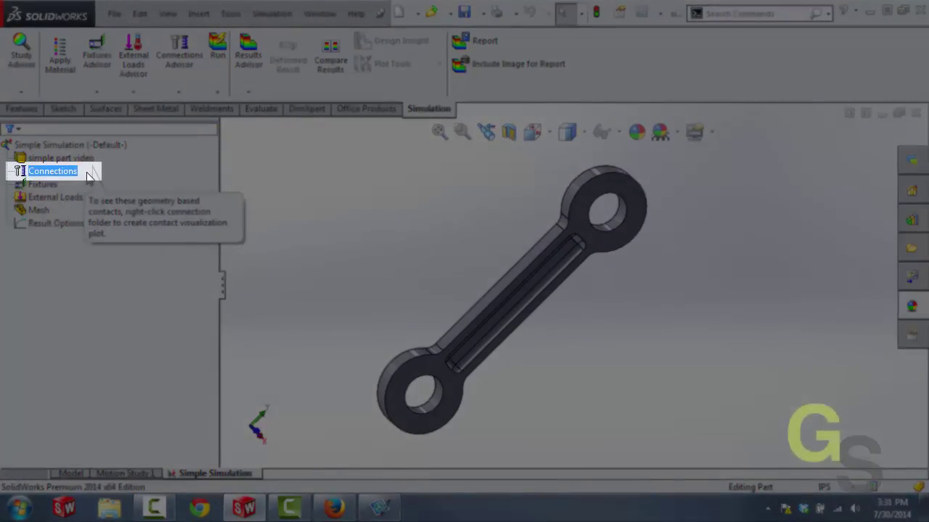
click(160, 222)
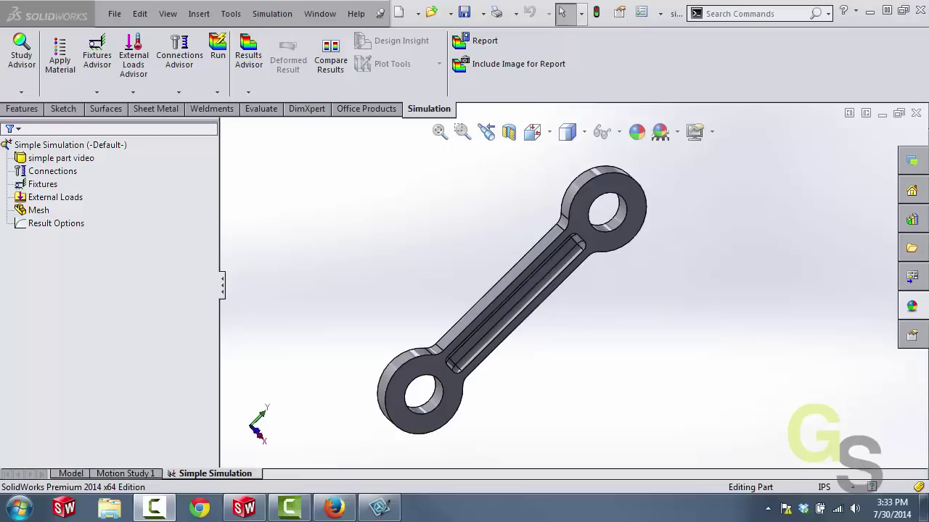
- Assign Alloy Steel to the linkage part from the material library and confirm it's listed
right_click(83, 161)
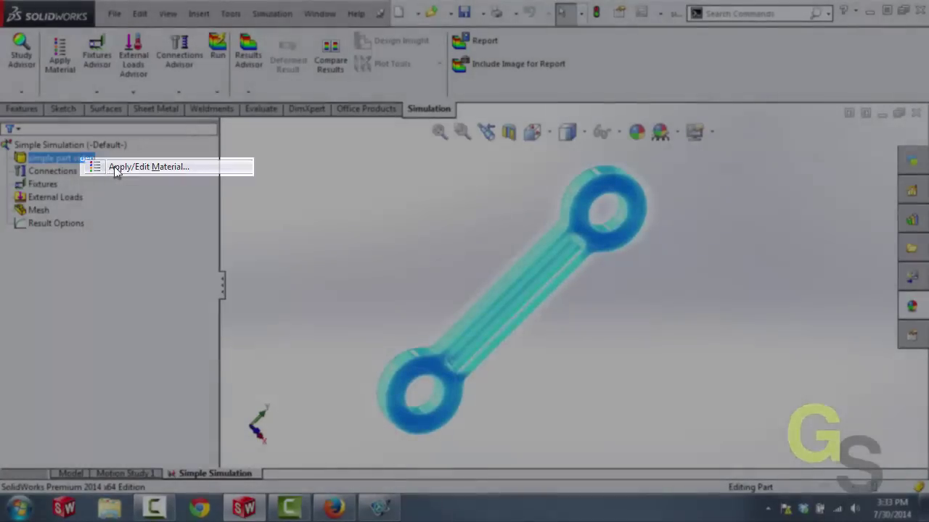
click(116, 168)
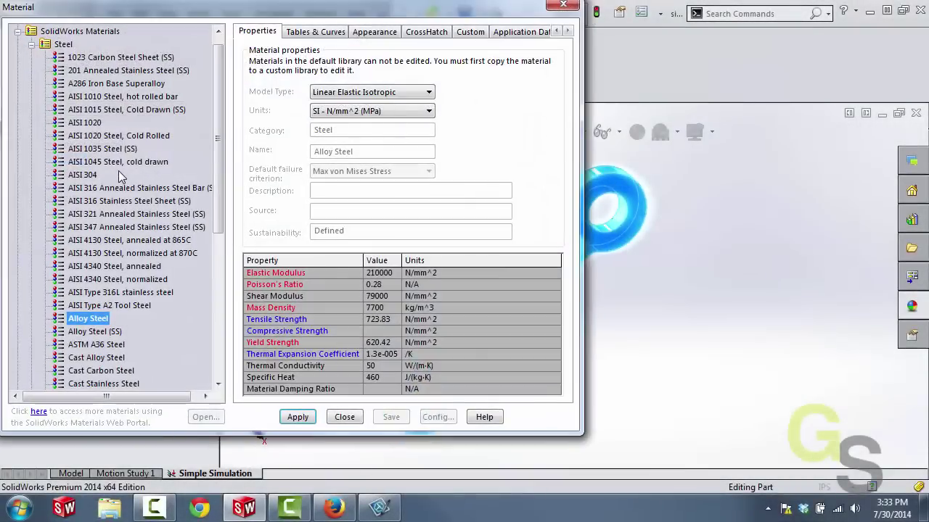
drag(135, 9, 153, 12)
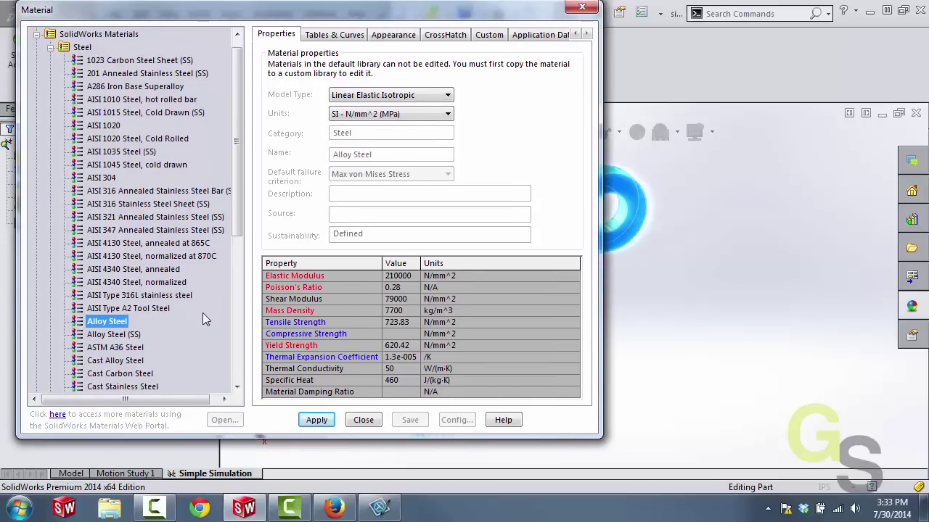
mouse_move(117, 328)
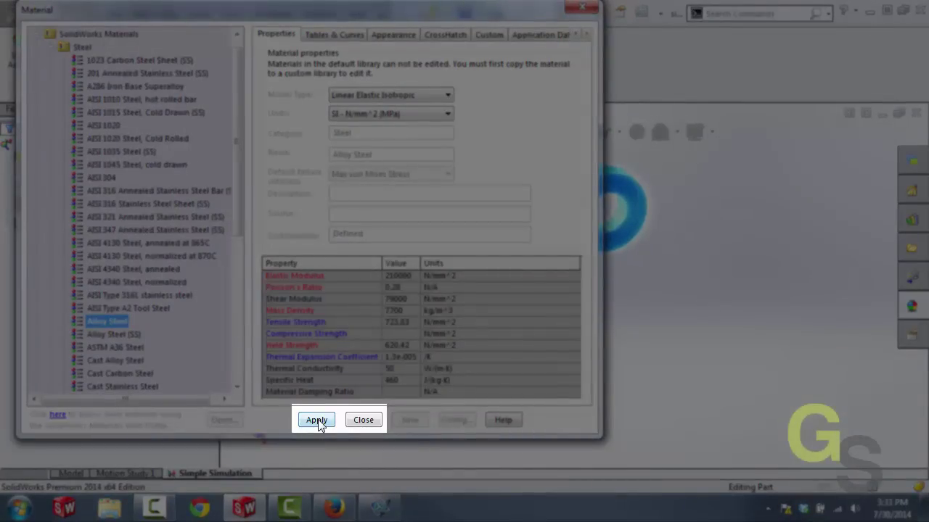
click(318, 421)
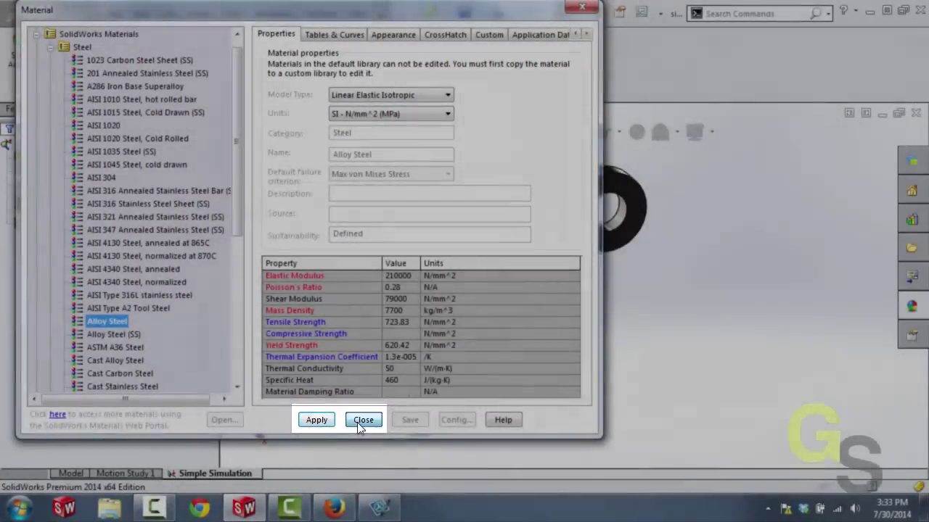
click(363, 420)
click(130, 165)
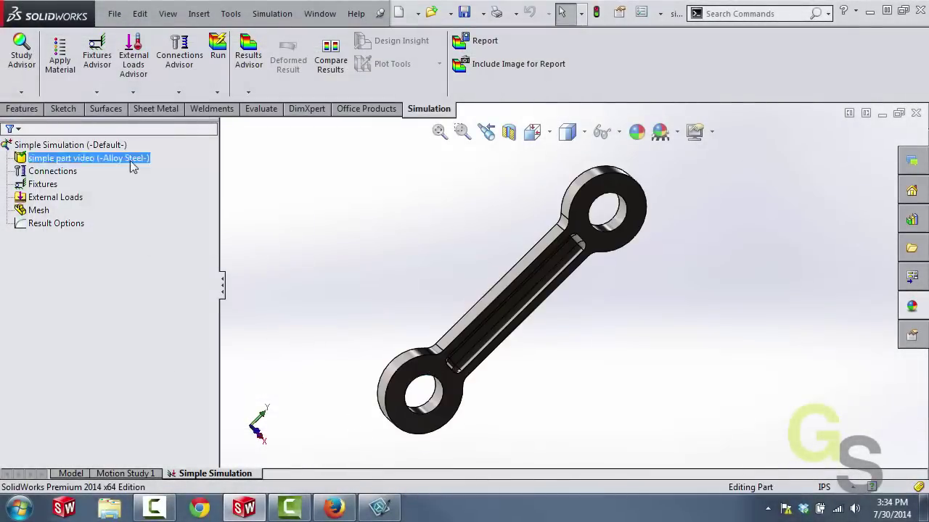
click(77, 174)
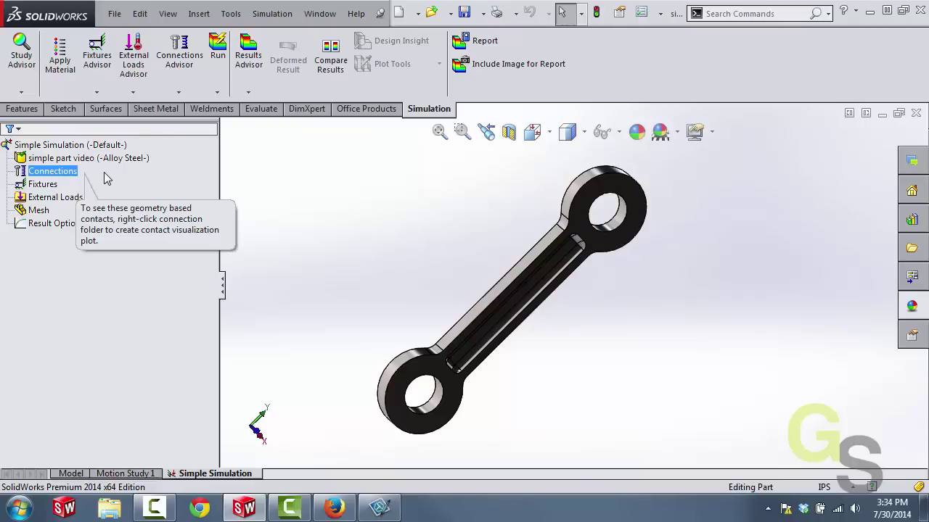
click(250, 174)
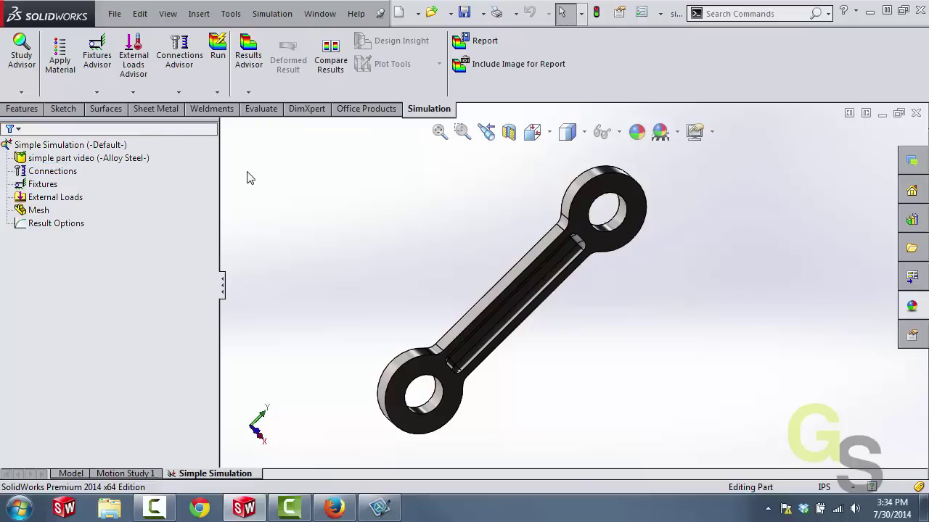
click(72, 145)
click(76, 174)
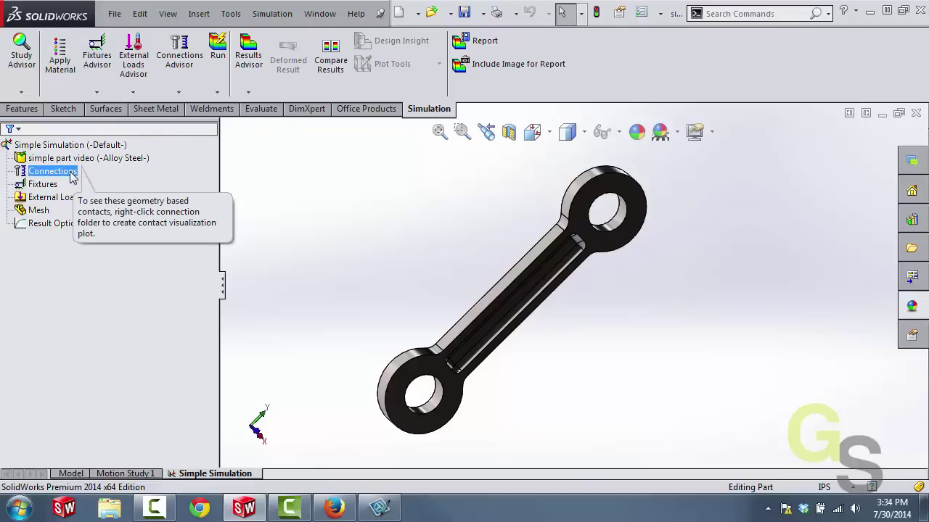
click(76, 185)
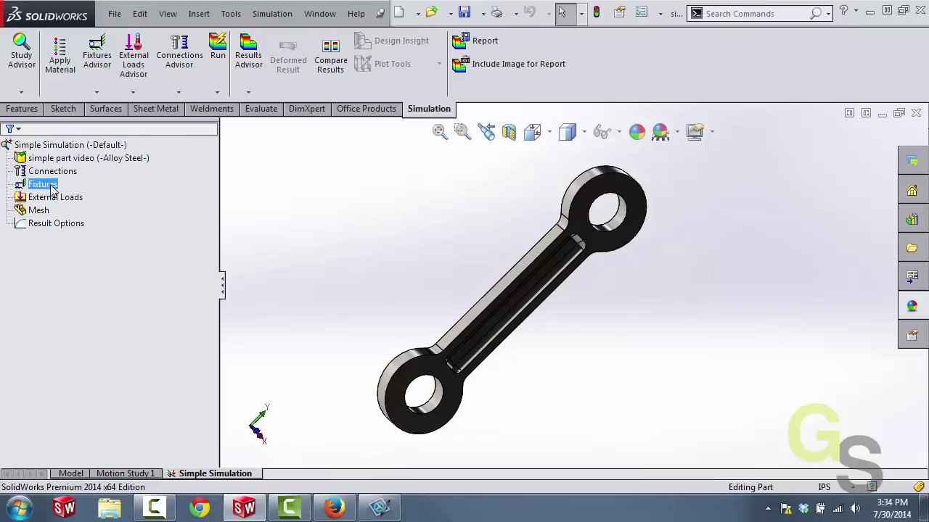
click(399, 232)
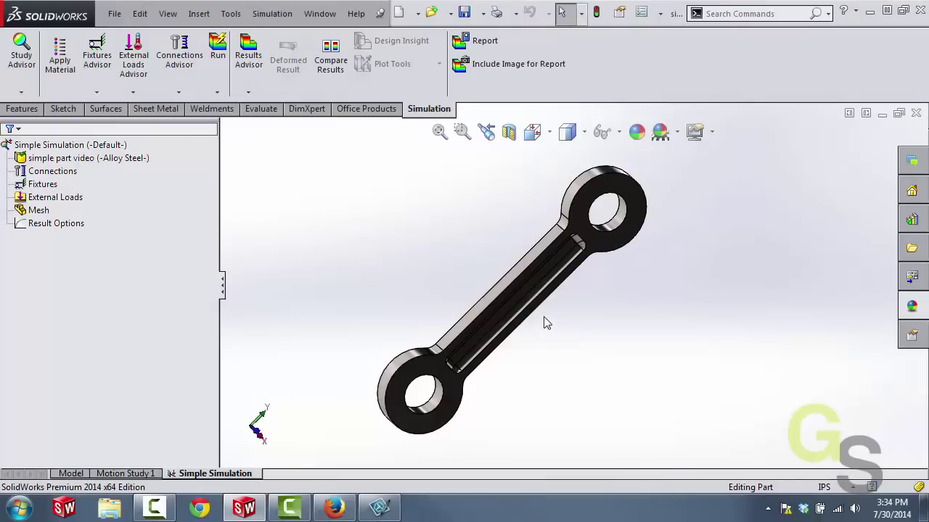
click(43, 185)
- Add a Fixed Geometry fixture, Fixed-1, on the upper hole's inner face
right_click(45, 187)
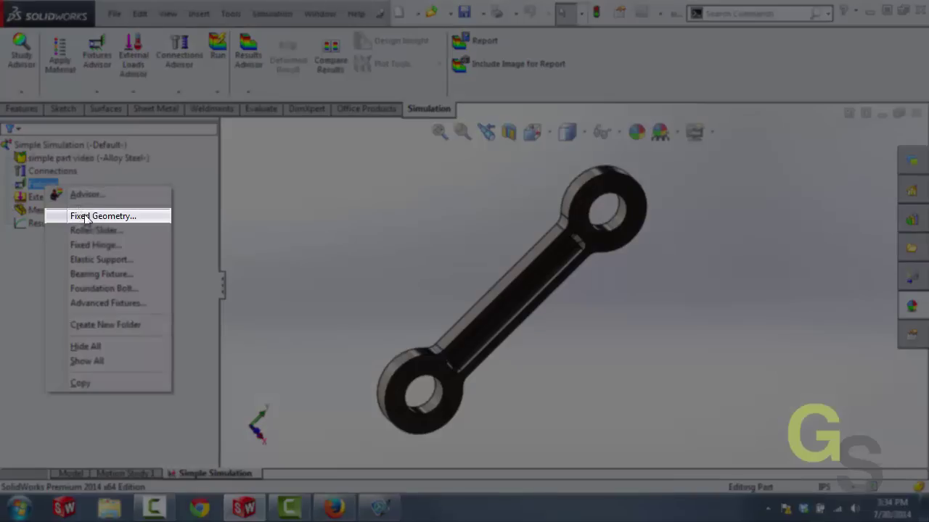
click(84, 216)
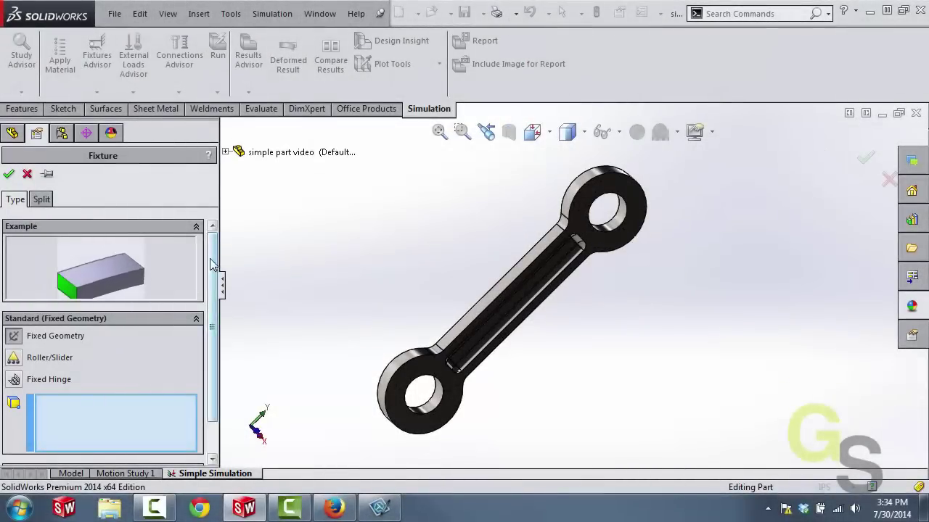
scroll(213, 262, down, 1)
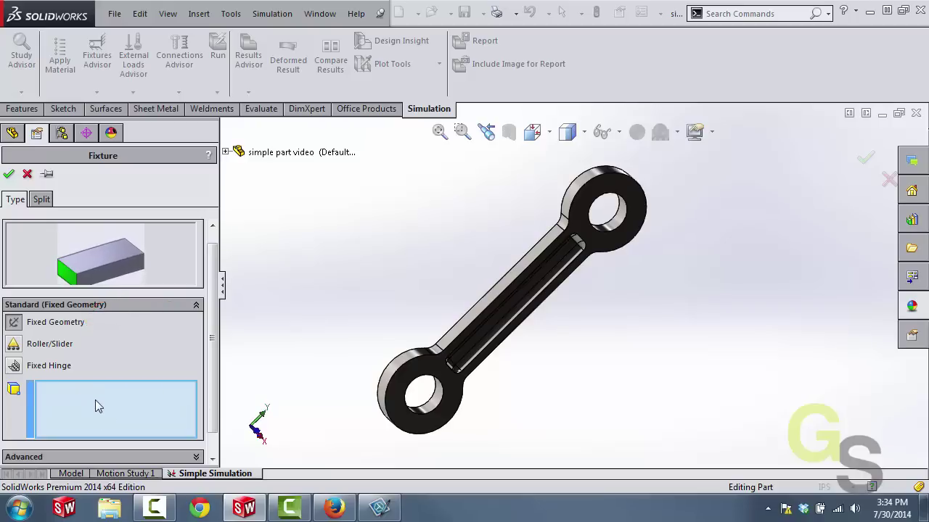
click(503, 271)
click(620, 221)
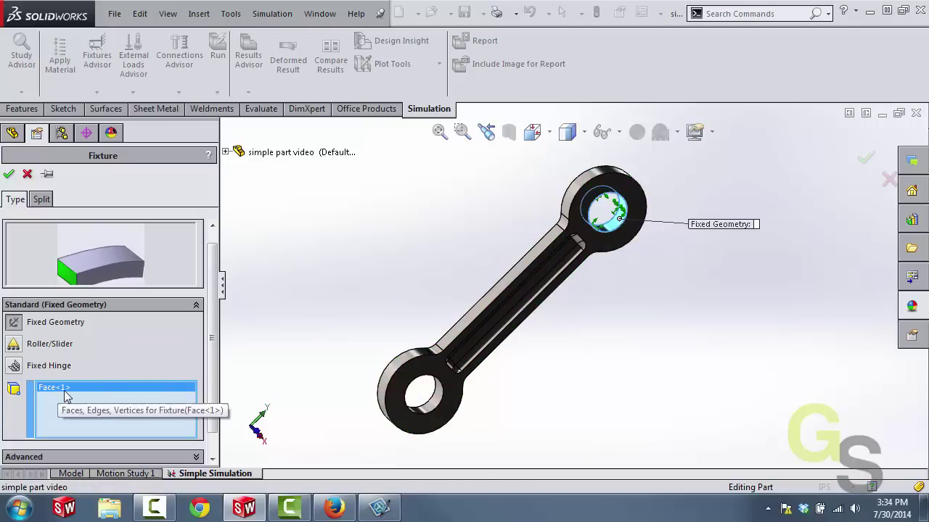
click(8, 177)
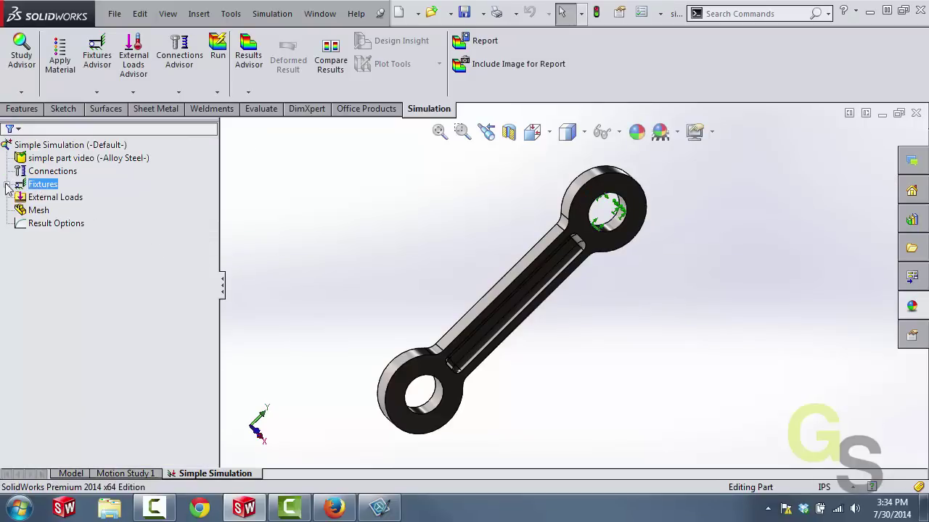
click(6, 184)
click(38, 197)
click(185, 310)
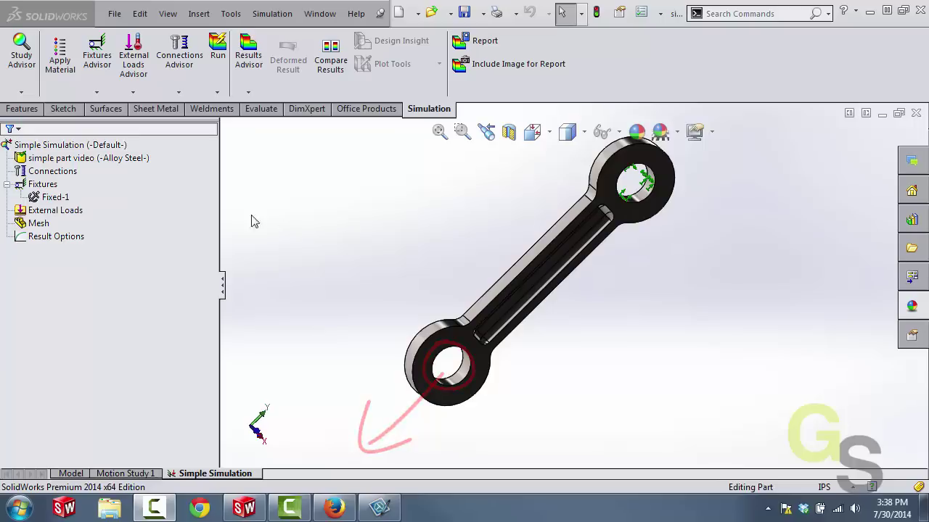
- Start a Force load on the lower hole's inner face using Selected direction
click(91, 210)
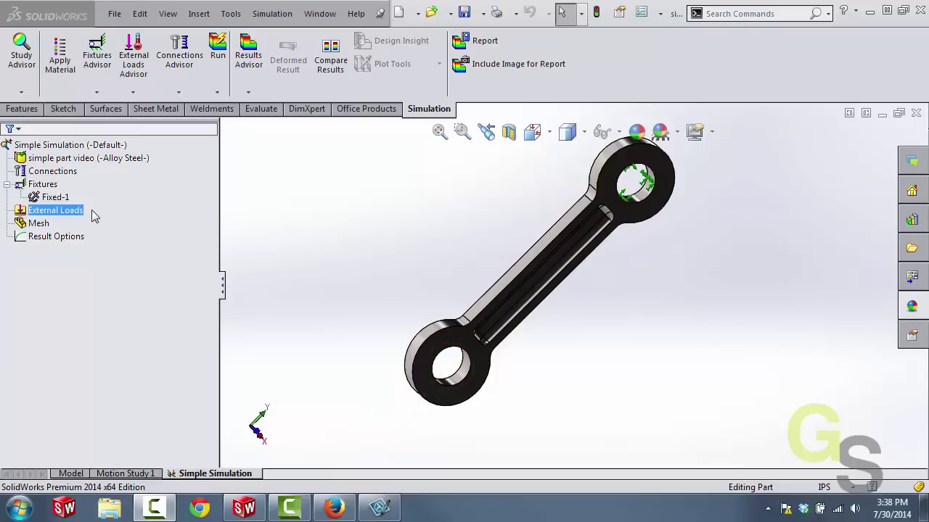
right_click(91, 210)
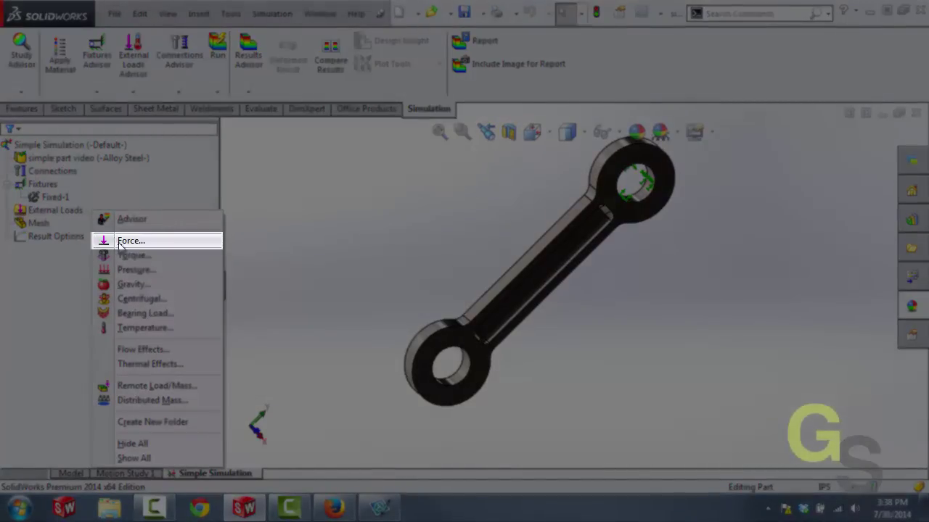
click(121, 242)
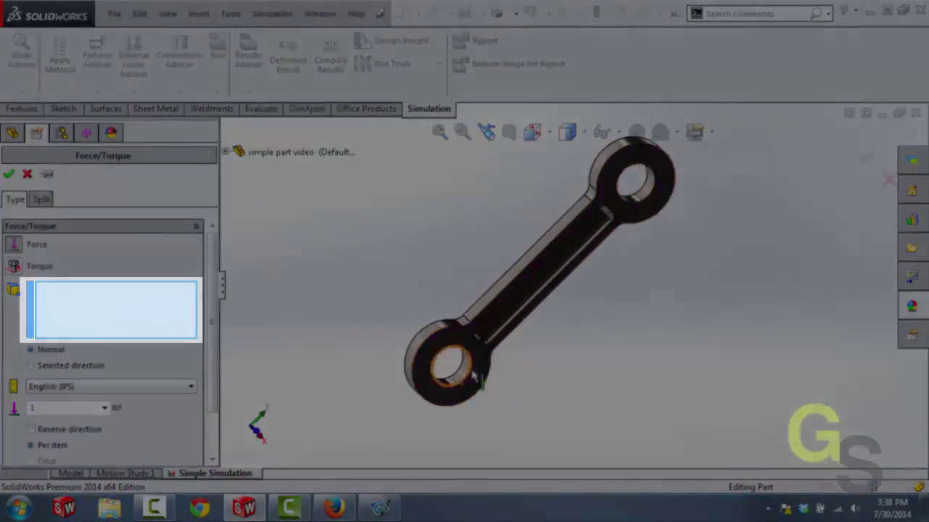
scroll(441, 369, down, 3)
click(465, 369)
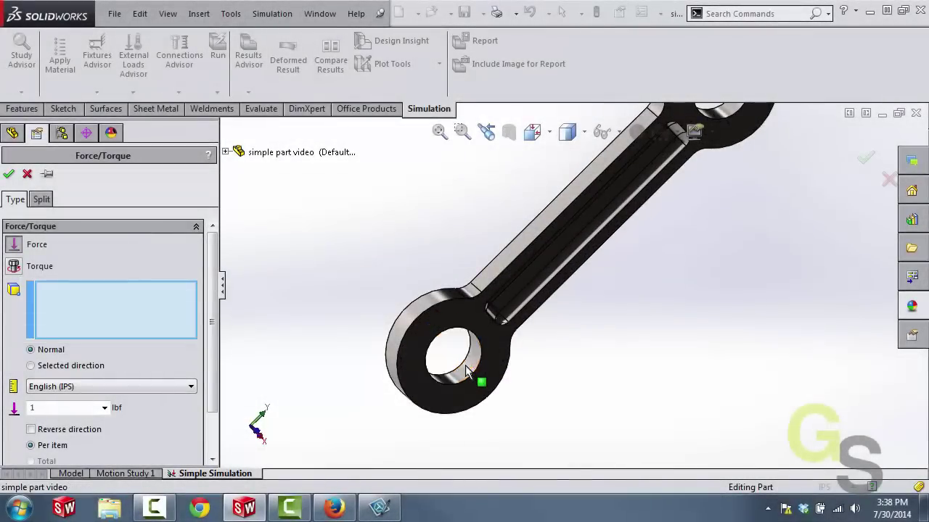
click(468, 371)
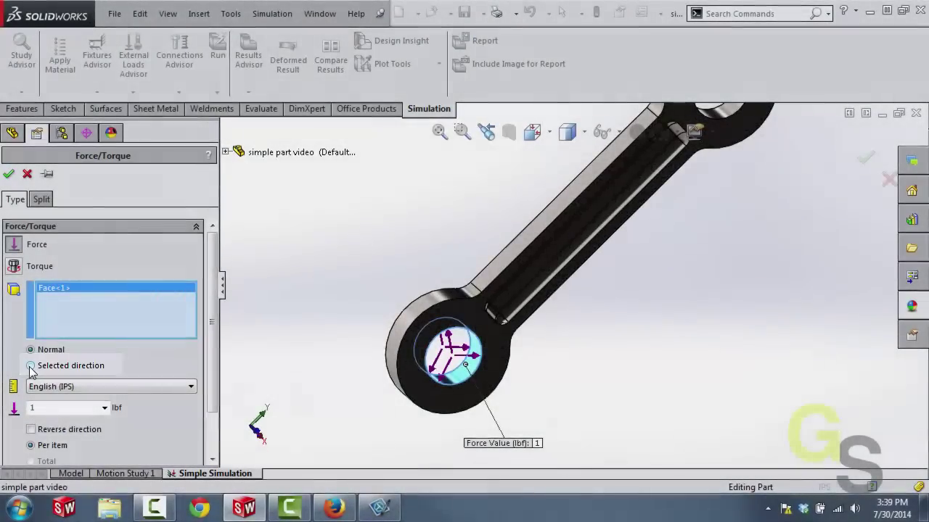
click(30, 366)
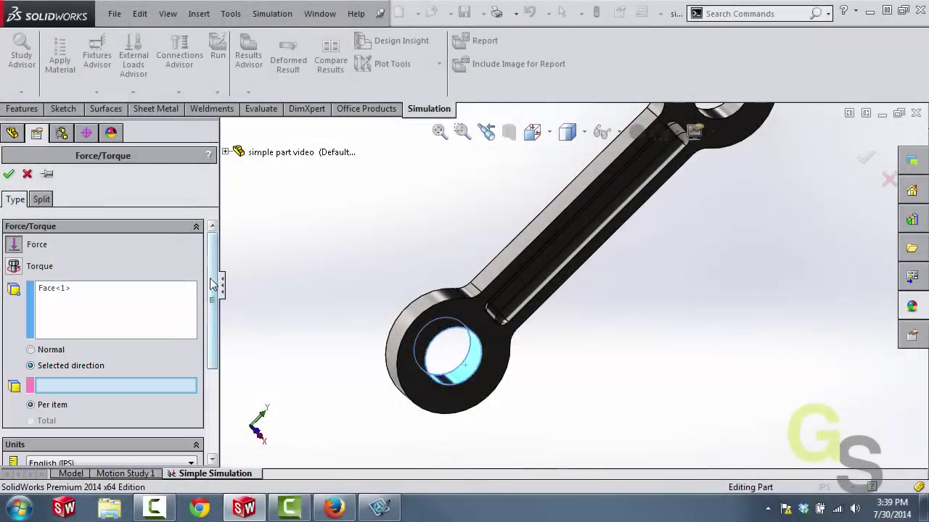
- Direct the force along the arm's top edge, reverse it, and set 500 lbf as Force-1
scroll(181, 333, down, 1)
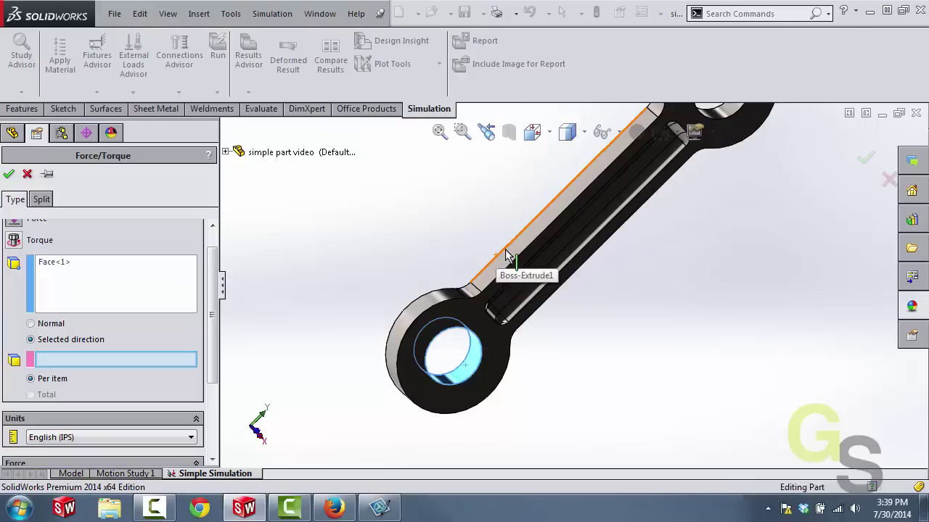
click(507, 251)
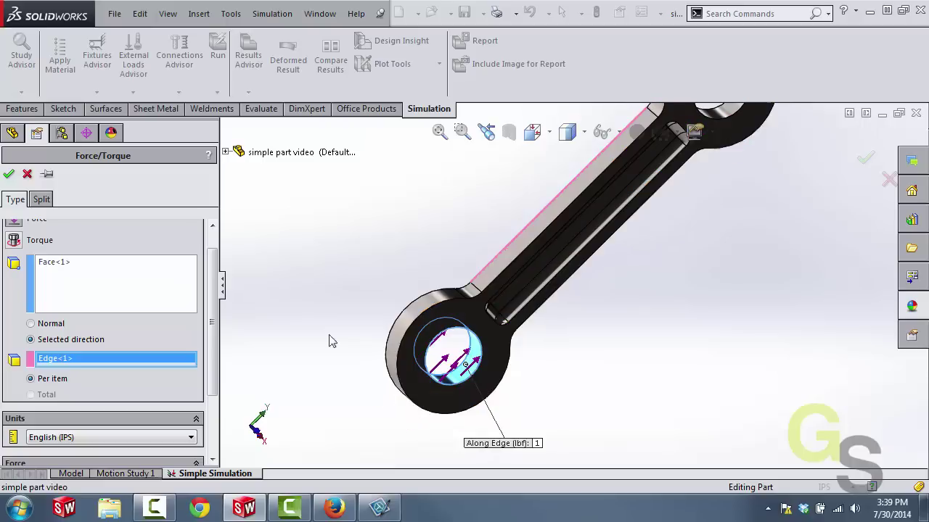
drag(210, 265, 215, 330)
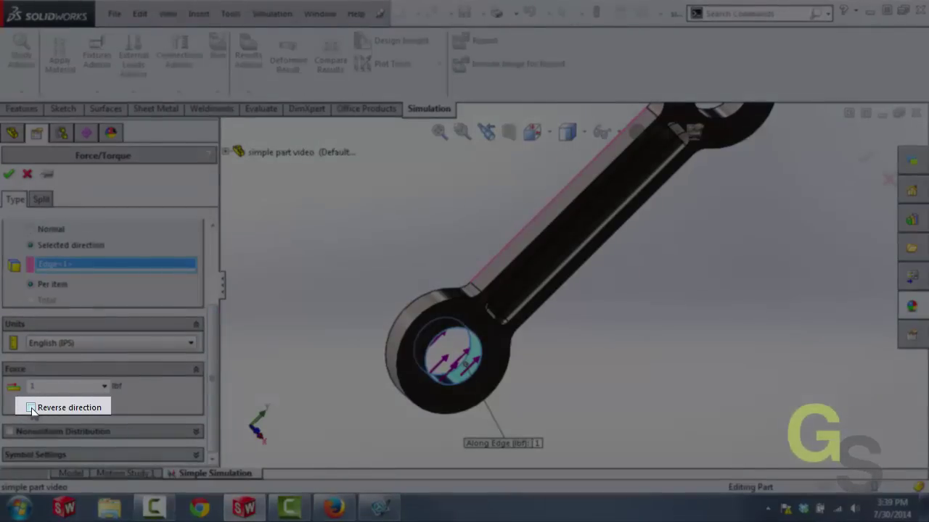
click(31, 409)
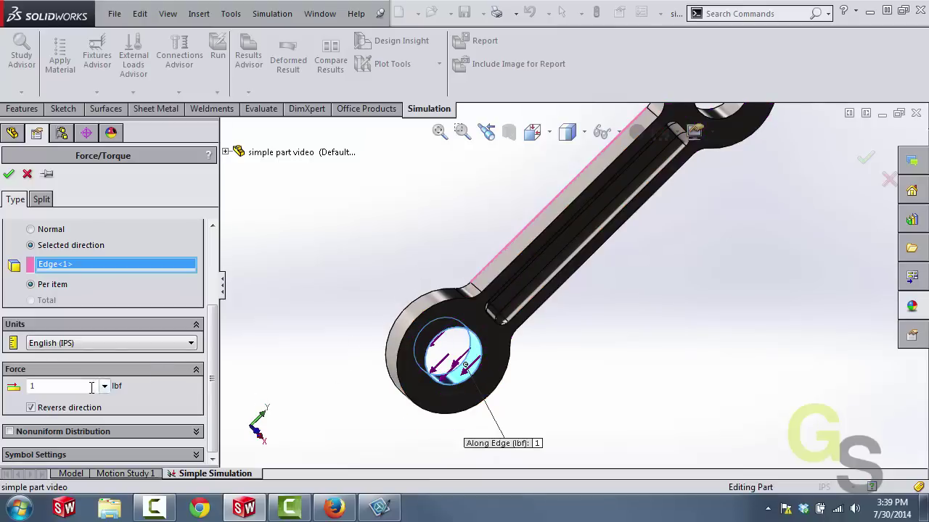
double_click(64, 387)
text(500)
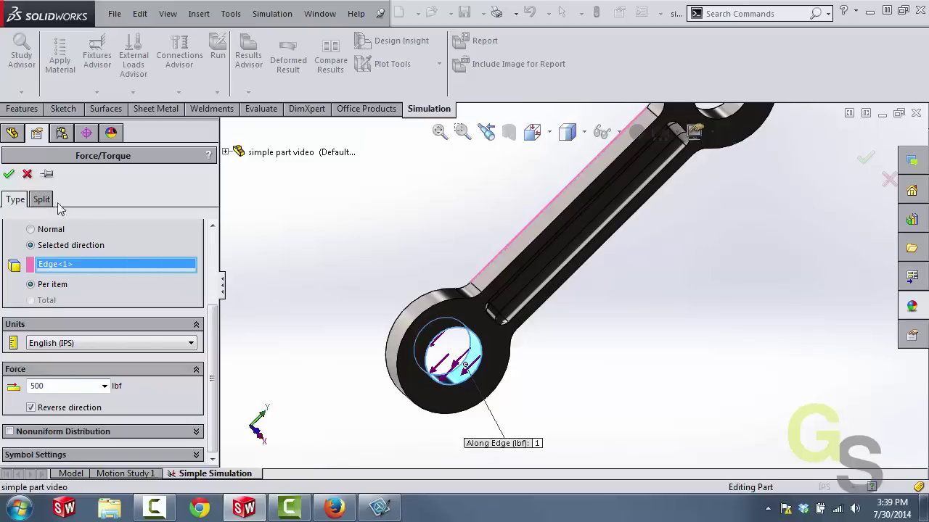
click(10, 175)
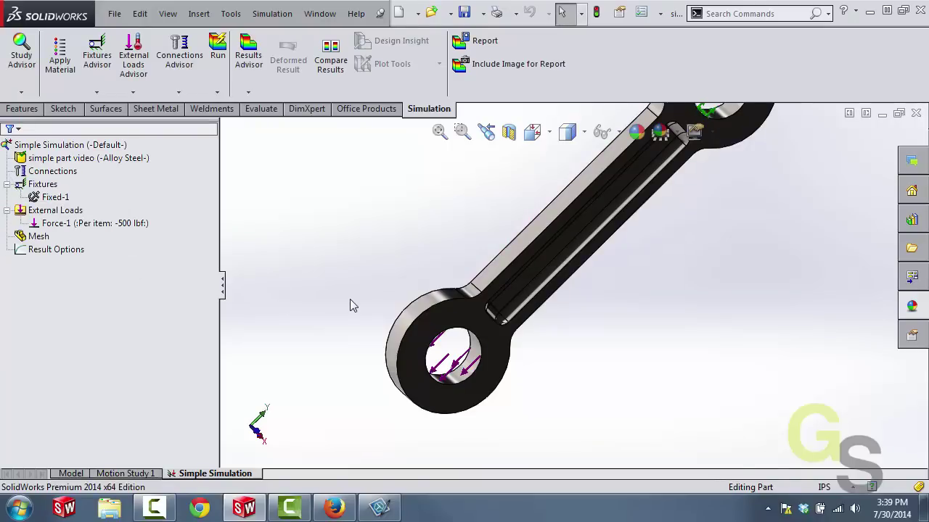
- Run Mesh and Run on the study, giving von Mises stress peaking at 1.971e+003 psi
key(f)
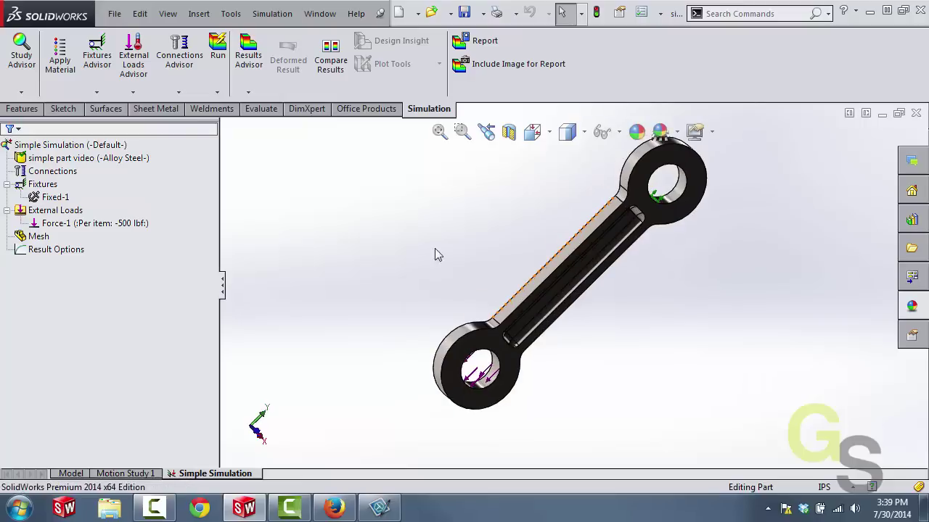
click(41, 239)
right_click(57, 242)
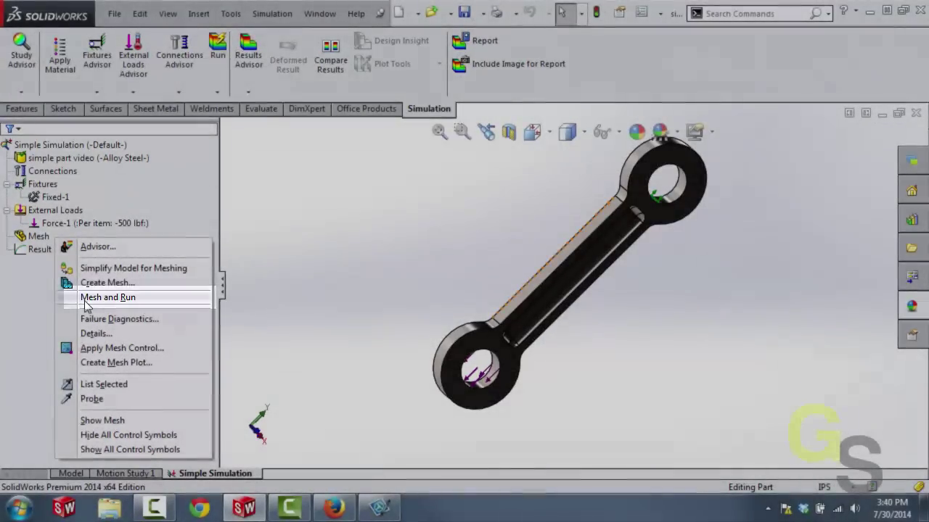
click(85, 299)
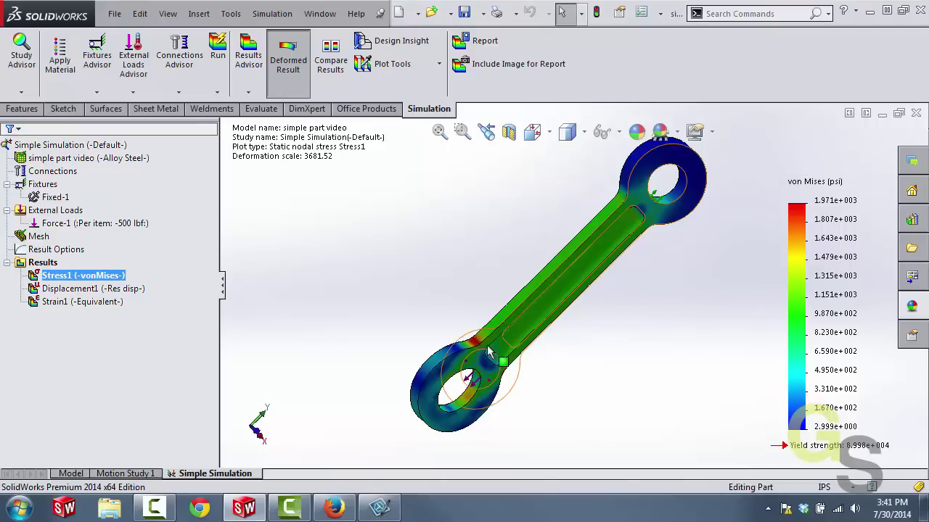
scroll(482, 342, down, 2)
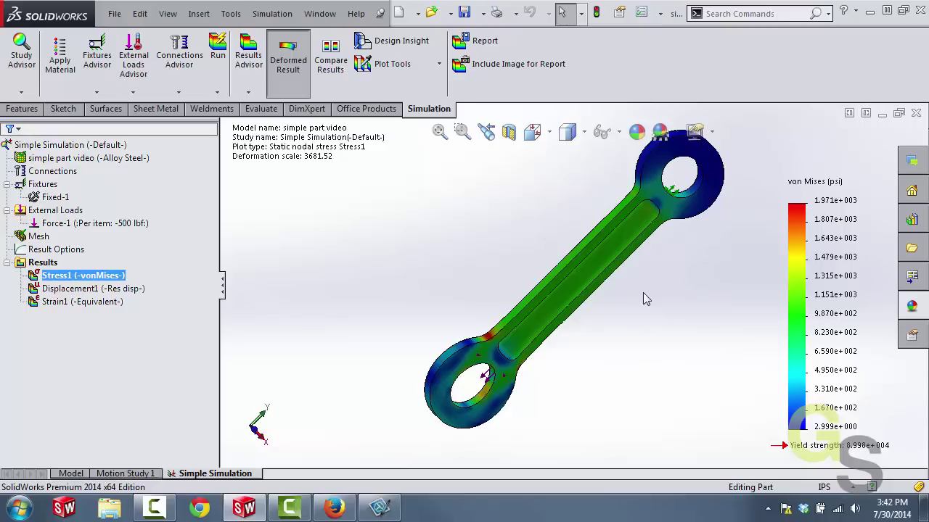
middle_drag(648, 296, 650, 233)
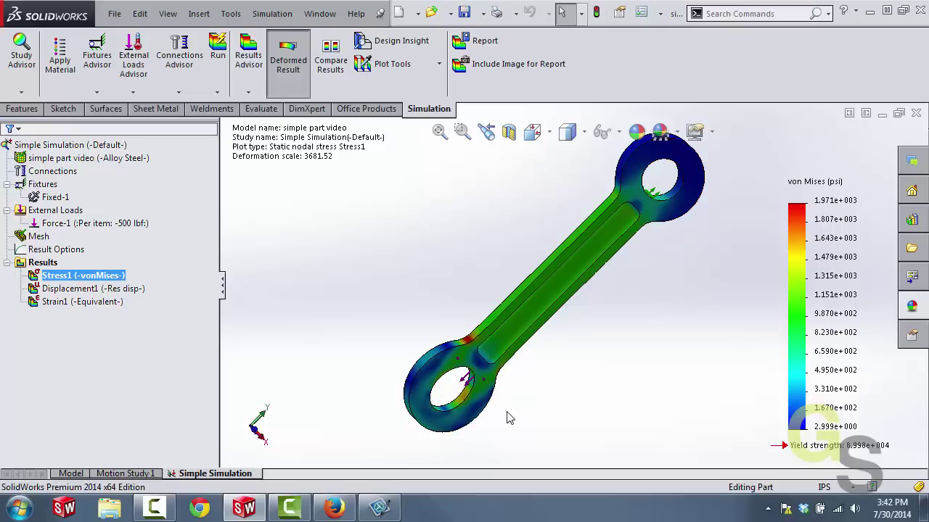
scroll(501, 363, down, 1)
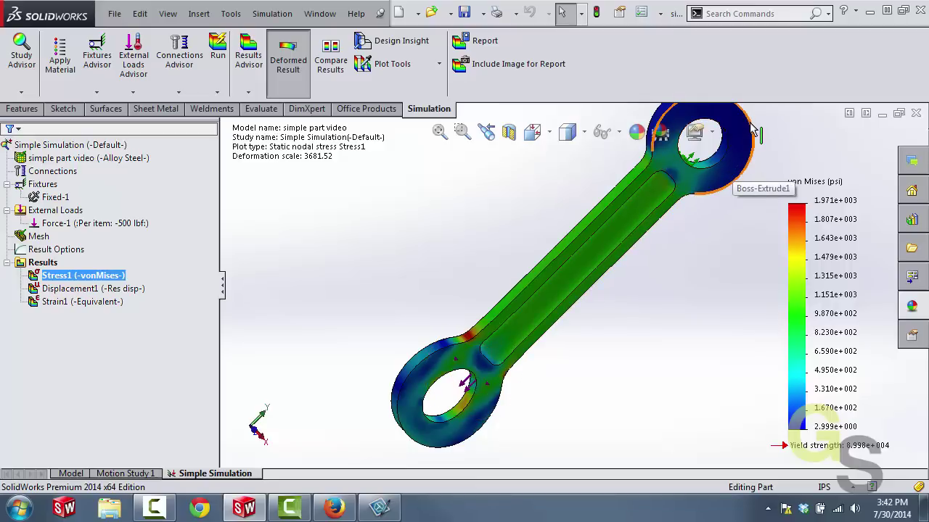
scroll(750, 134, up, 2)
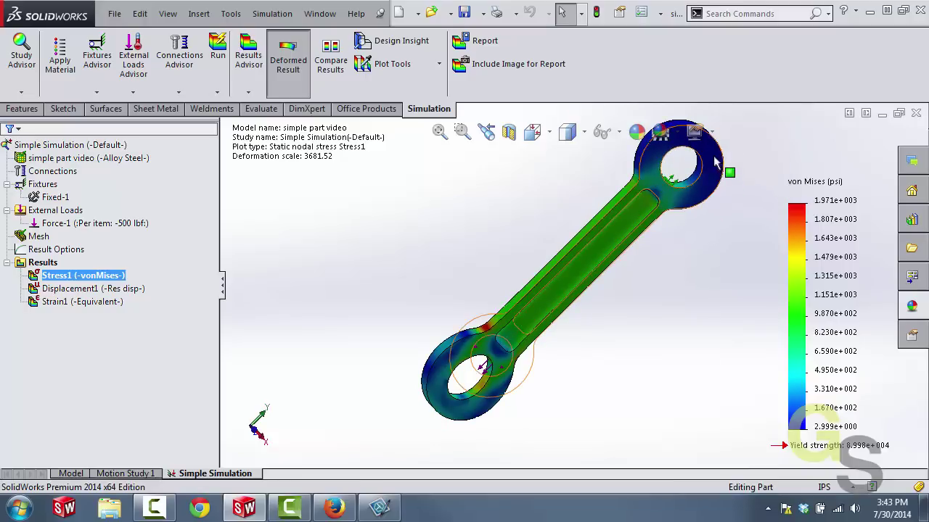
middle_drag(717, 164, 682, 187)
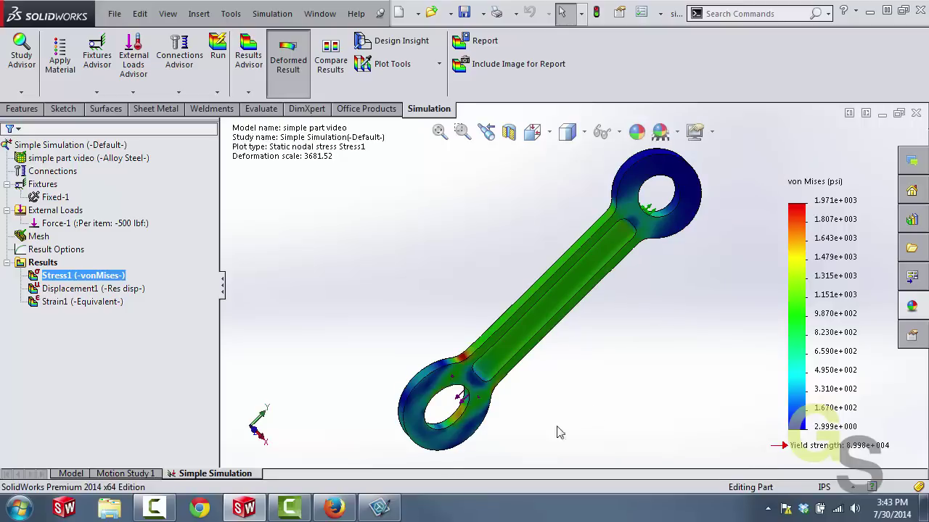
- Change the eye outer diameter in Sketch1 from 2.50 to 2.25
click(70, 474)
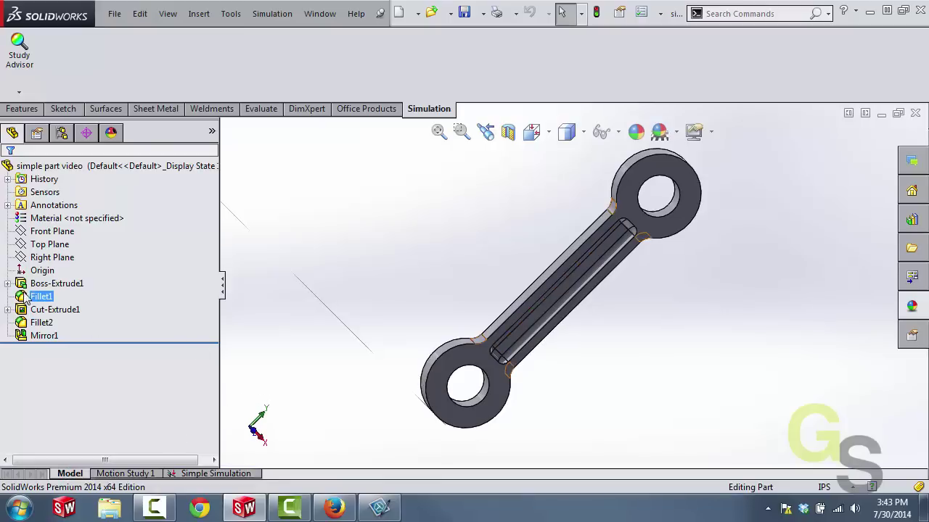
click(8, 283)
click(51, 298)
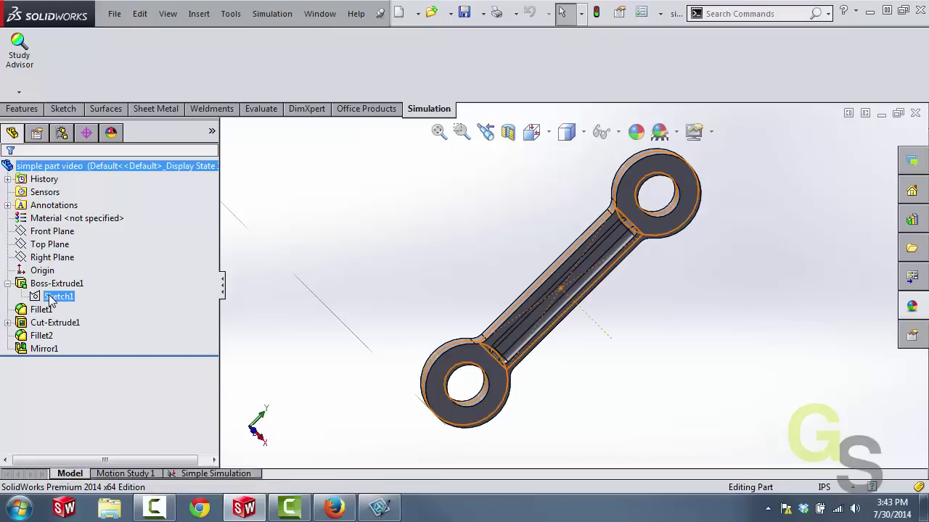
double_click(52, 297)
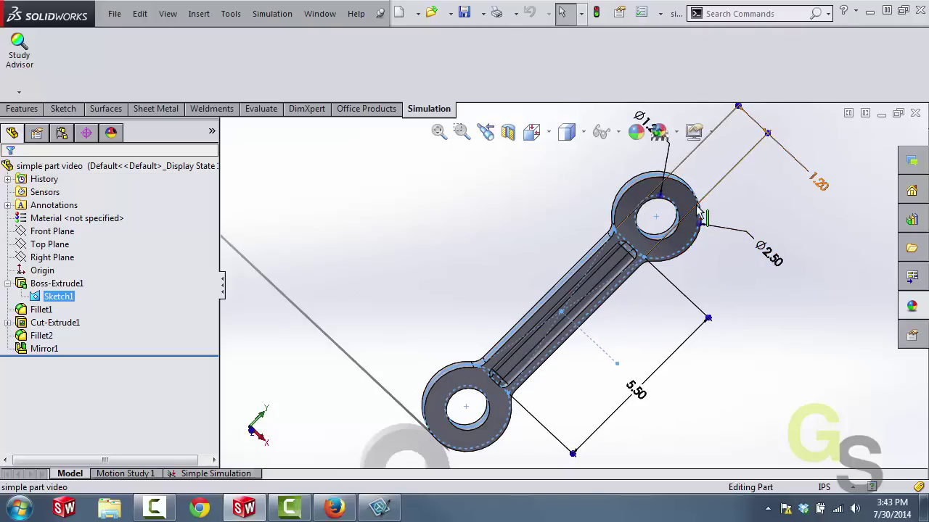
click(773, 261)
key(BackSpace)
key(BackSpace)
text(.25)
key(Return)
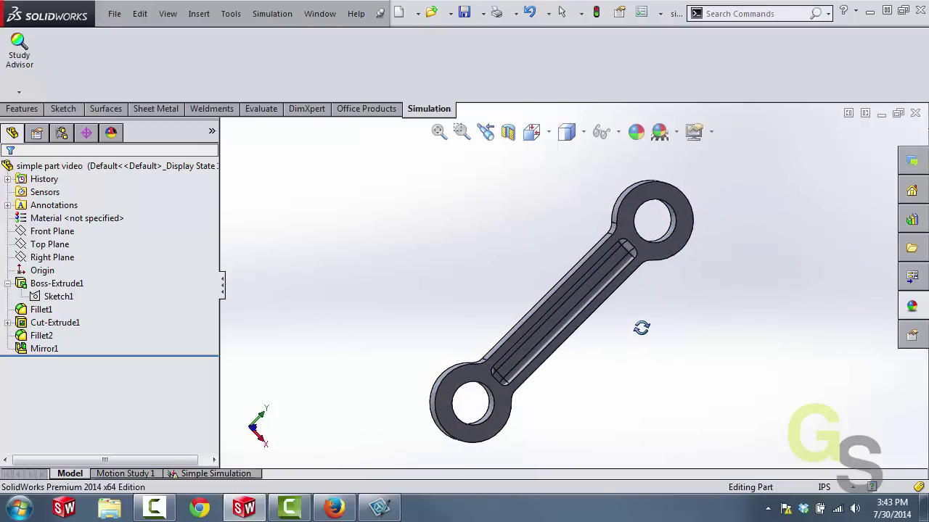
- Enlarge the Fillet1 radius where the arm meets the eyes using the Instant3D handle
click(489, 378)
scroll(465, 357, down, 3)
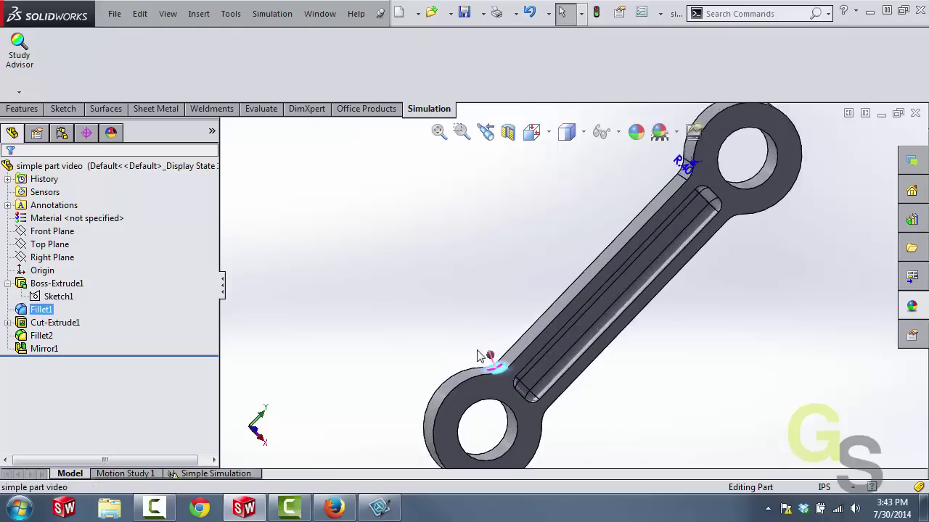
scroll(696, 150, down, 2)
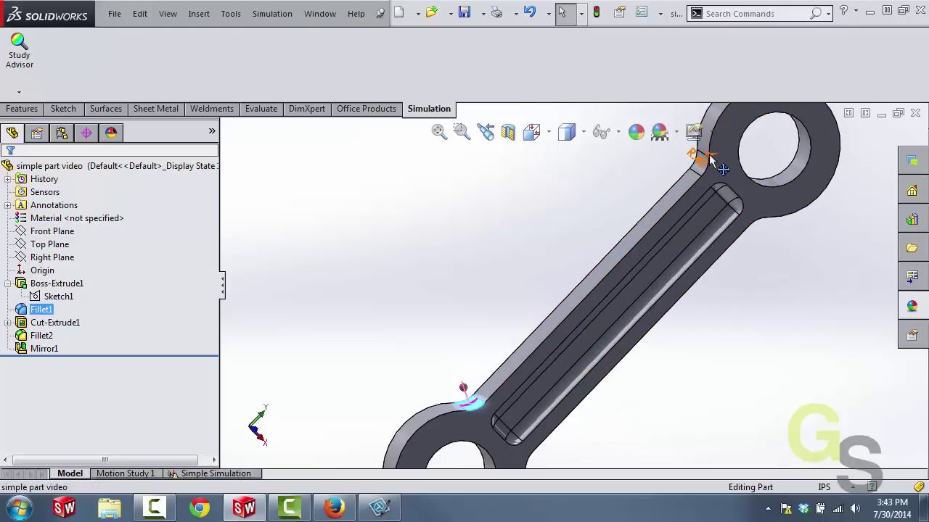
drag(703, 167, 663, 148)
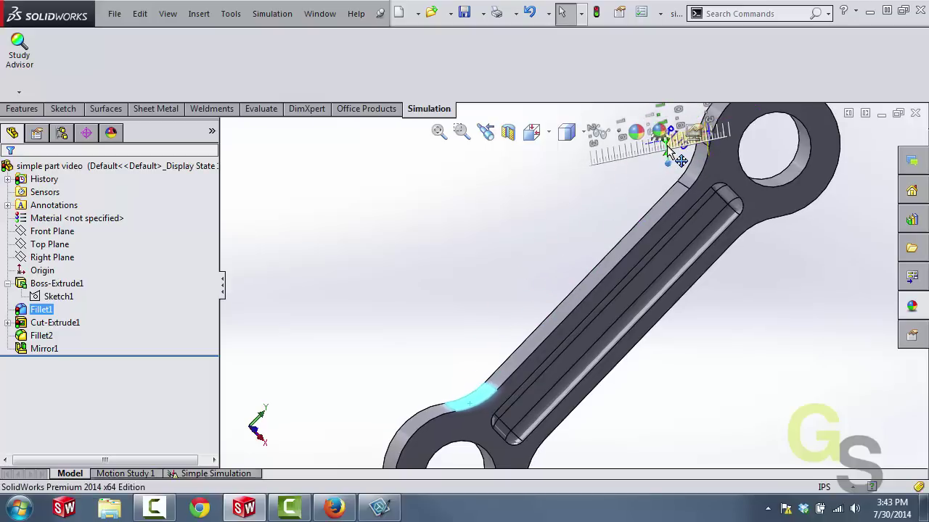
drag(668, 145, 675, 149)
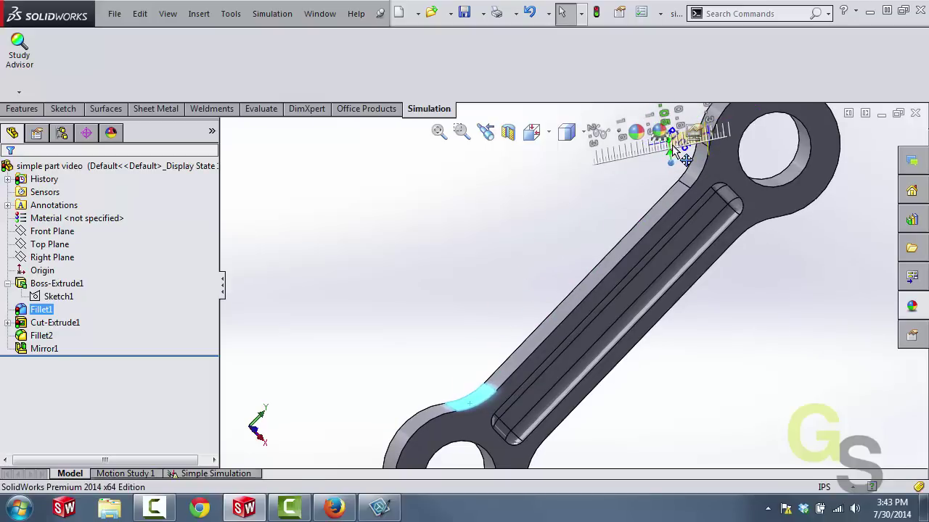
click(605, 204)
scroll(605, 205, up, 3)
middle_drag(663, 367, 642, 349)
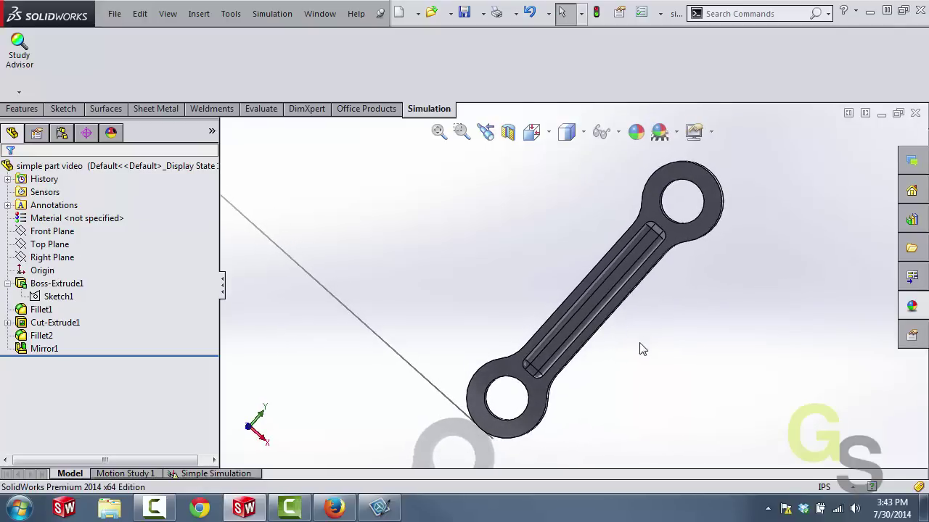
- Rerun the Simple Simulation study on the redesigned arm; stress now peaks at 1.926e+003 psi
click(203, 476)
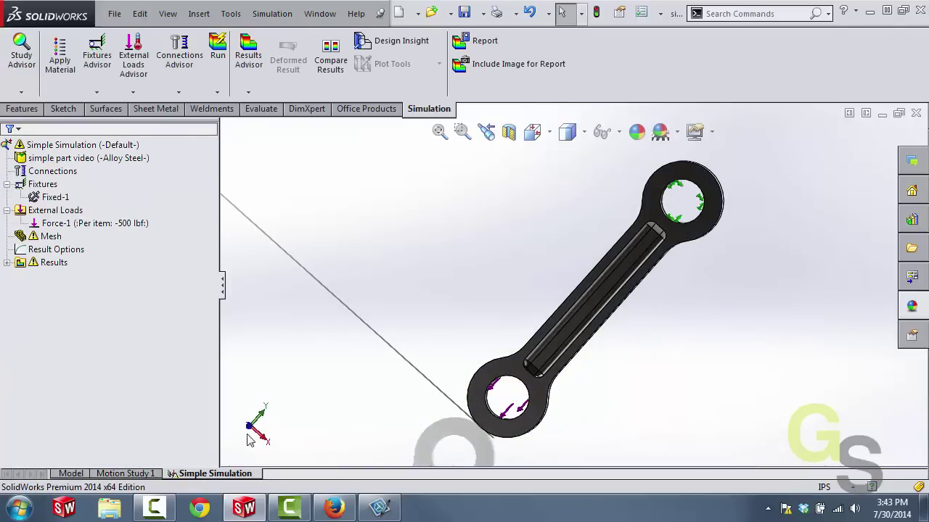
mouse_move(331, 375)
middle_down()
mouse_move(347, 367)
mouse_move(344, 385)
middle_up()
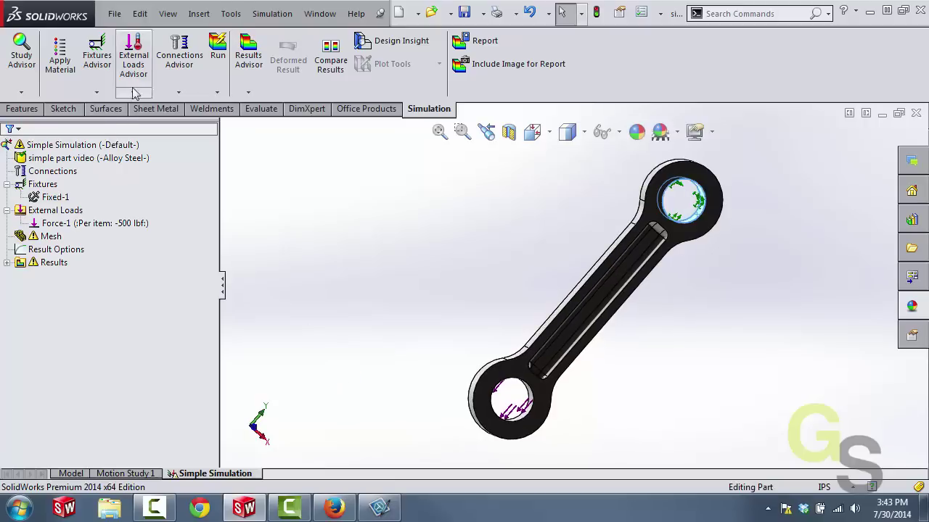
click(218, 59)
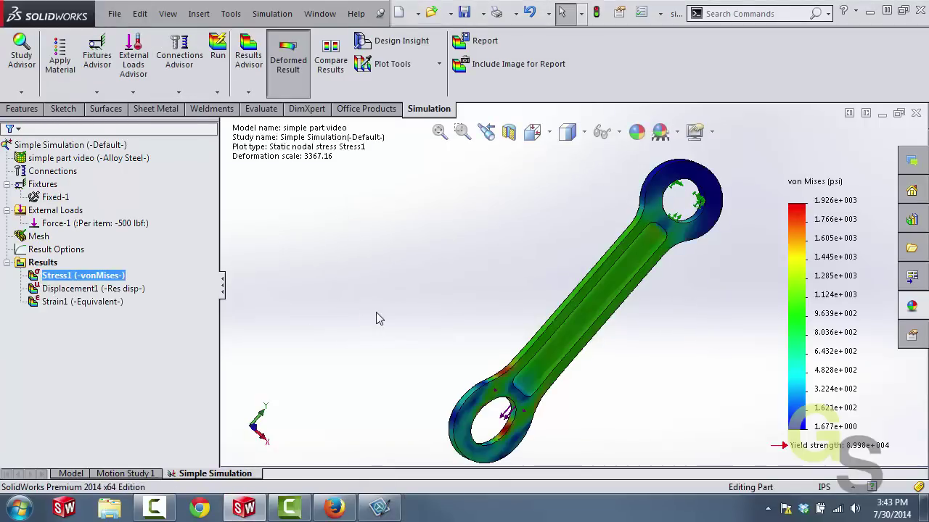
middle_drag(379, 293, 728, 311)
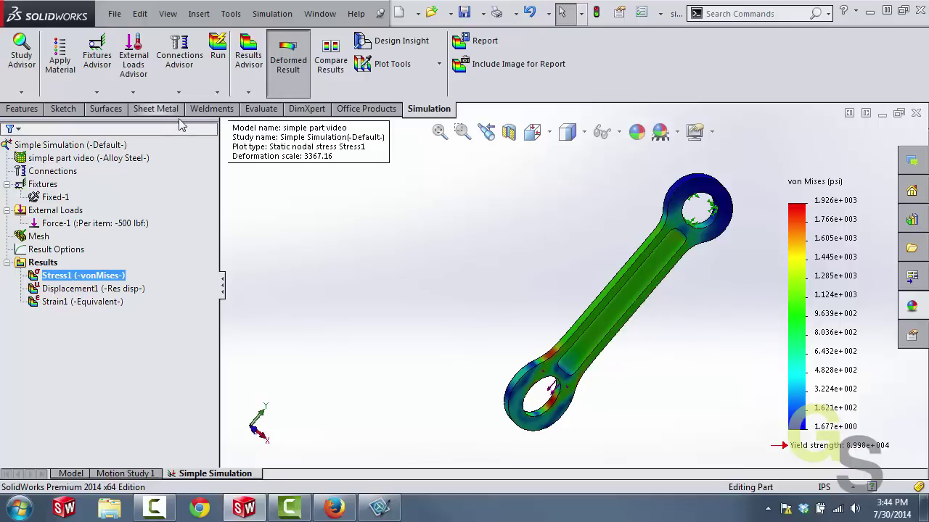
- Display the redesigned arm's mass properties: mass 0.21 lb, volume 5.82 cubic inches
click(230, 14)
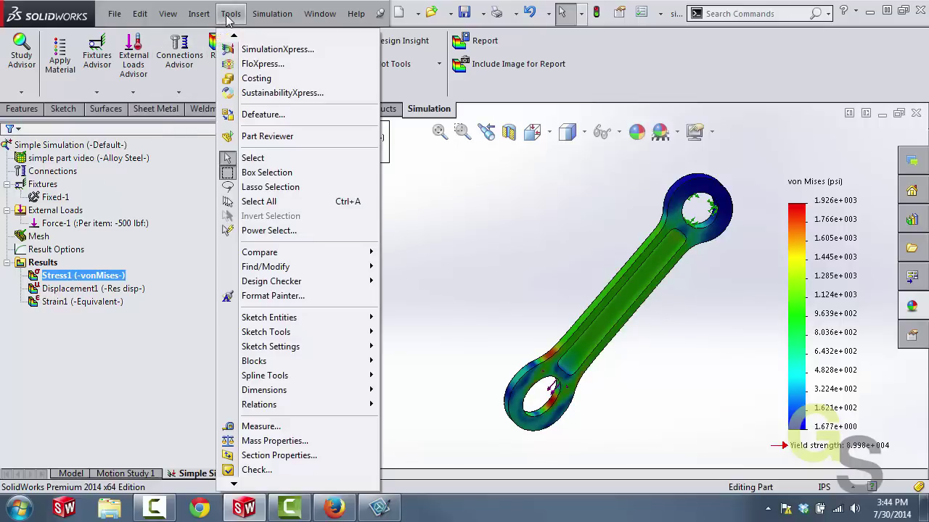
click(254, 444)
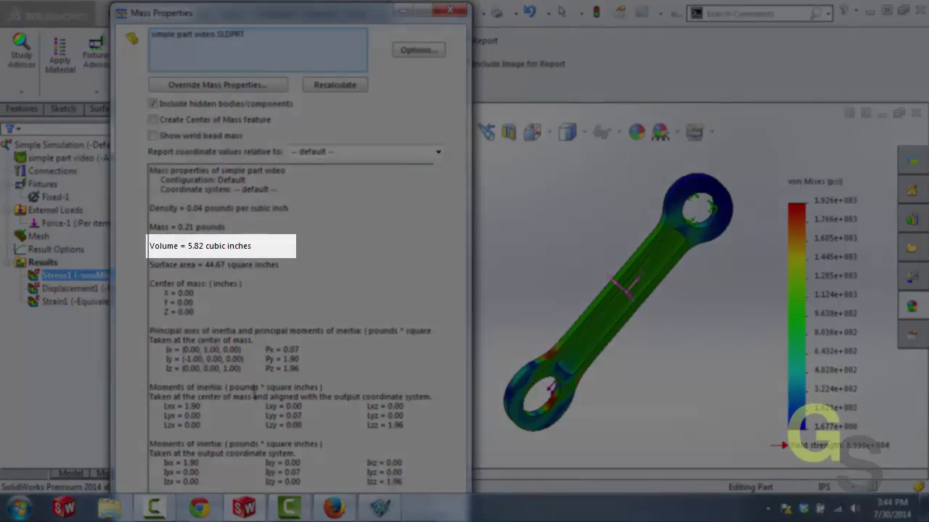